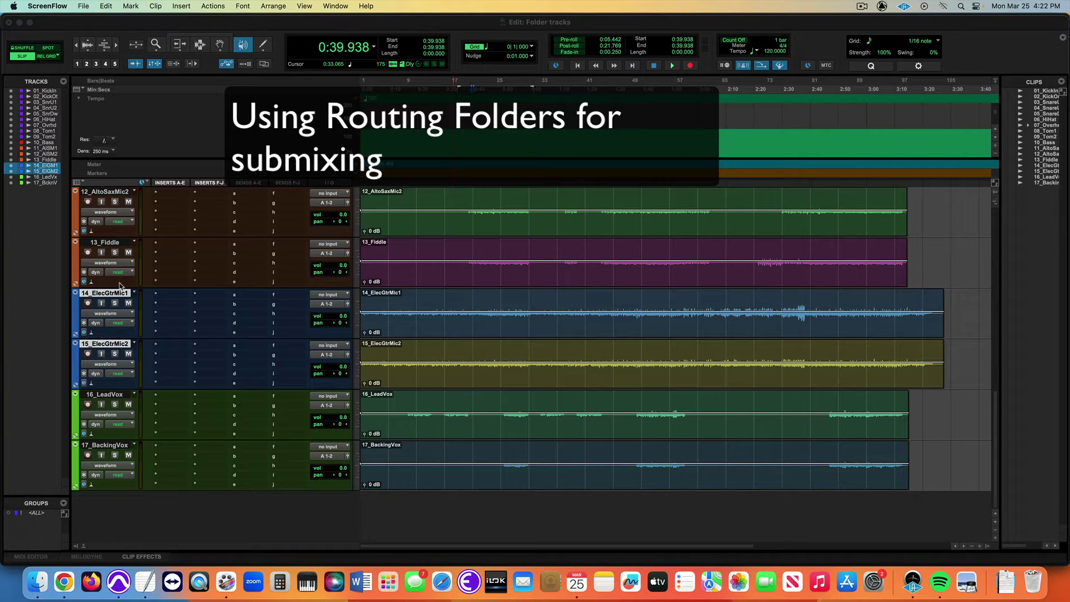
Select the 11_AltoSaxMic1 through 13_Fiddle tracks, then scroll back up to 01_KickIn.
scroll(132, 288, "up", 10)
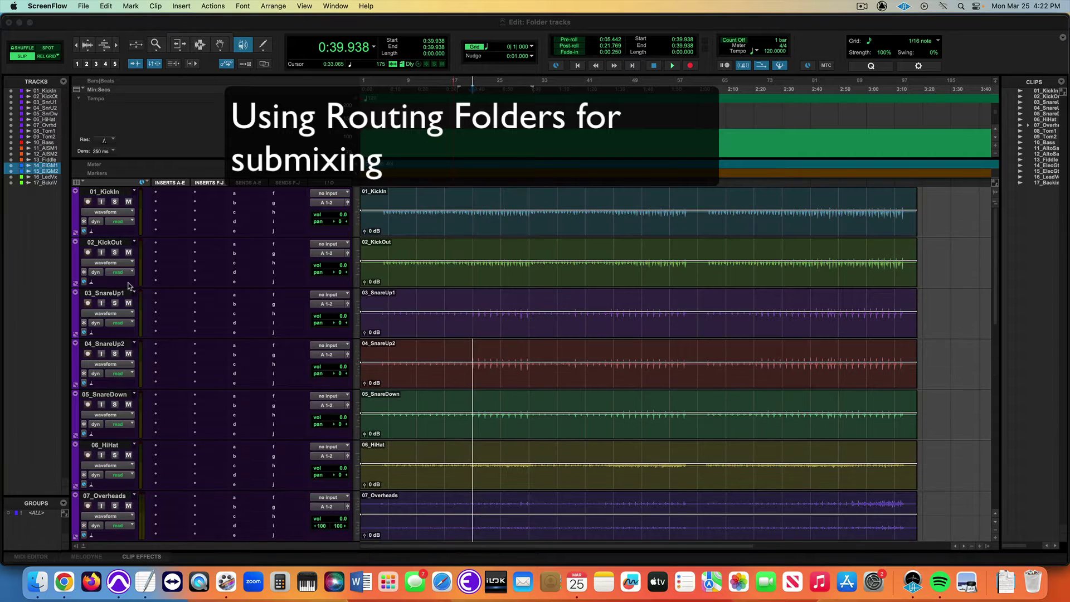
left_click(99, 192)
scroll(112, 274, "down", 5)
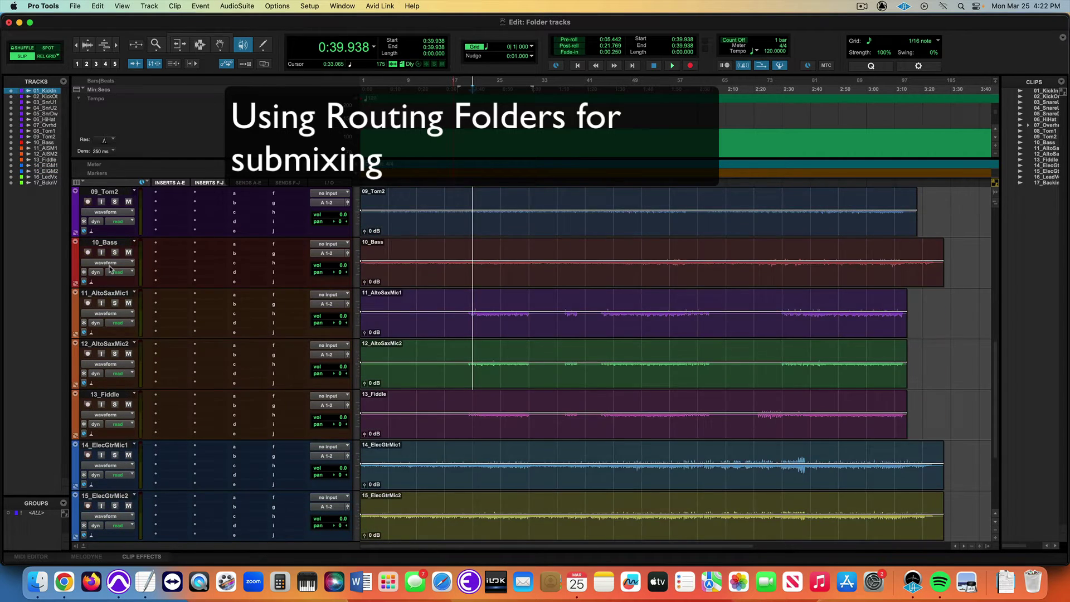
scroll(114, 368, "down", 2)
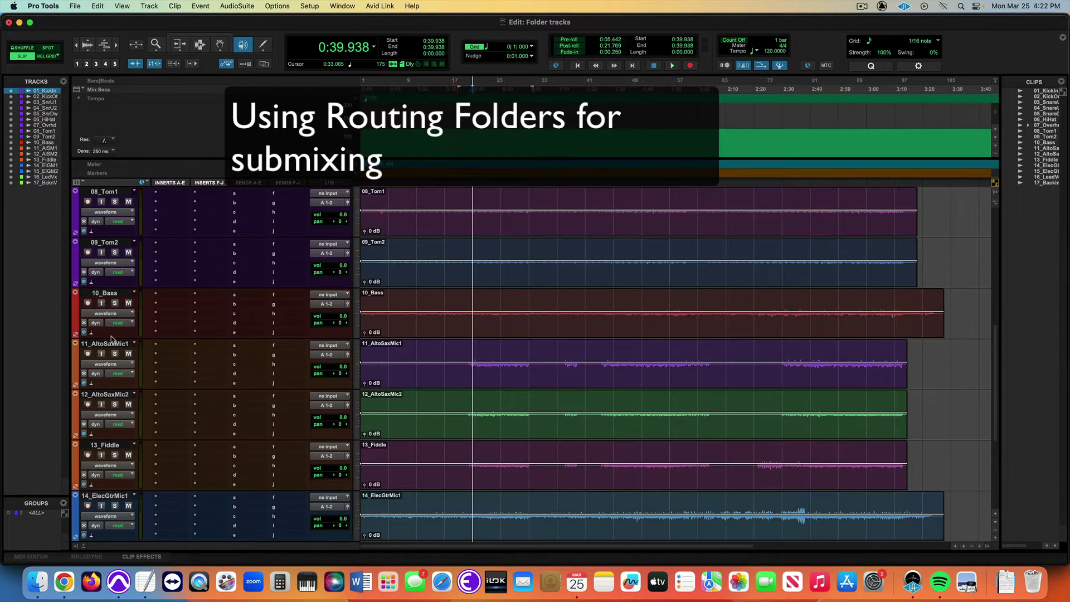
left_click(96, 345)
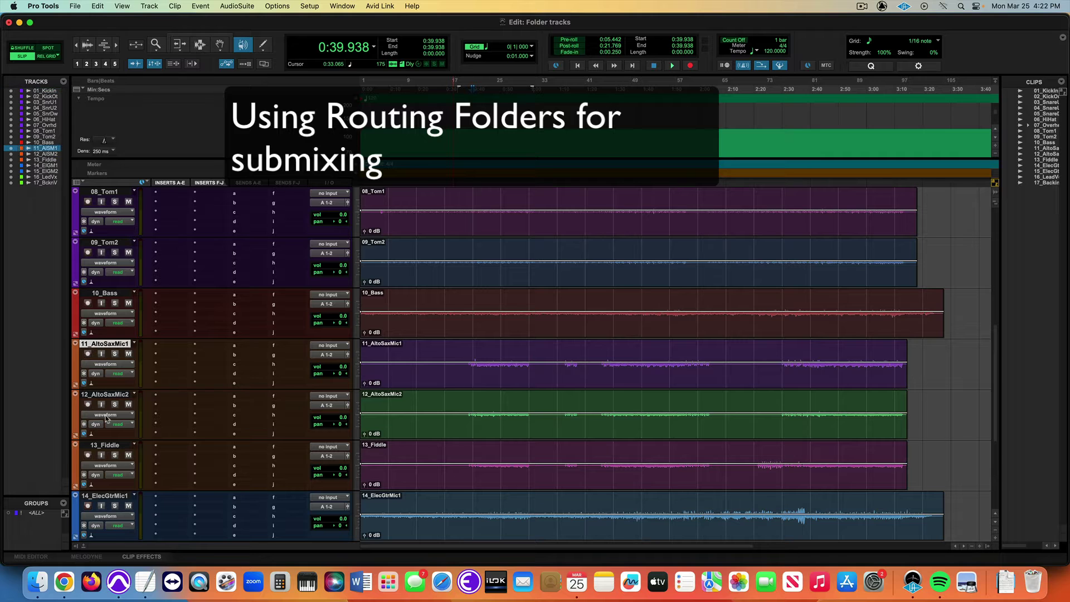
left_click(109, 447, "shift")
scroll(117, 402, "down", 4)
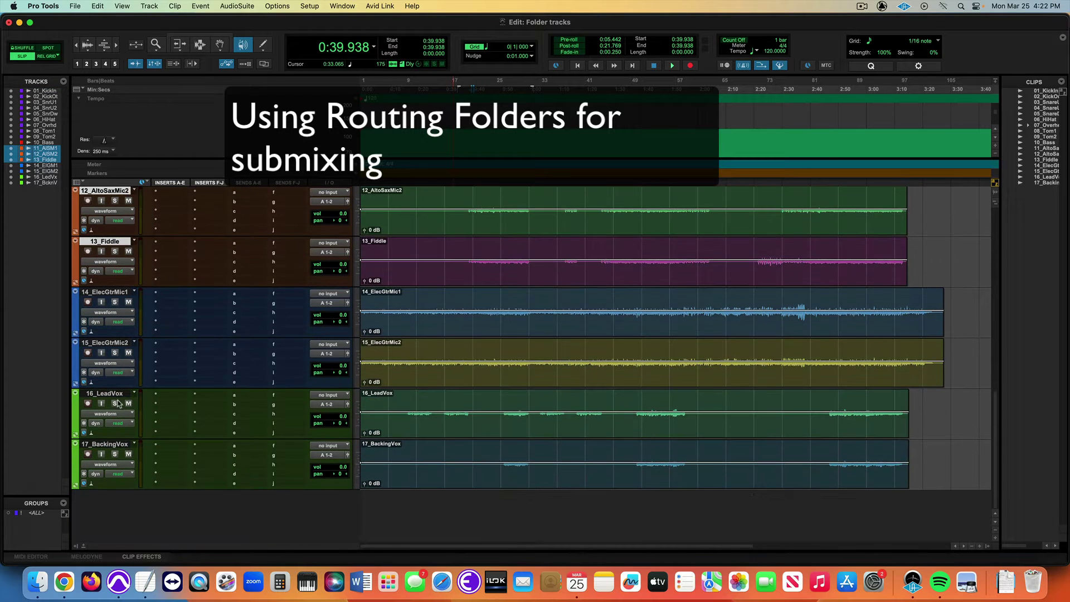
scroll(136, 368, "up", 11)
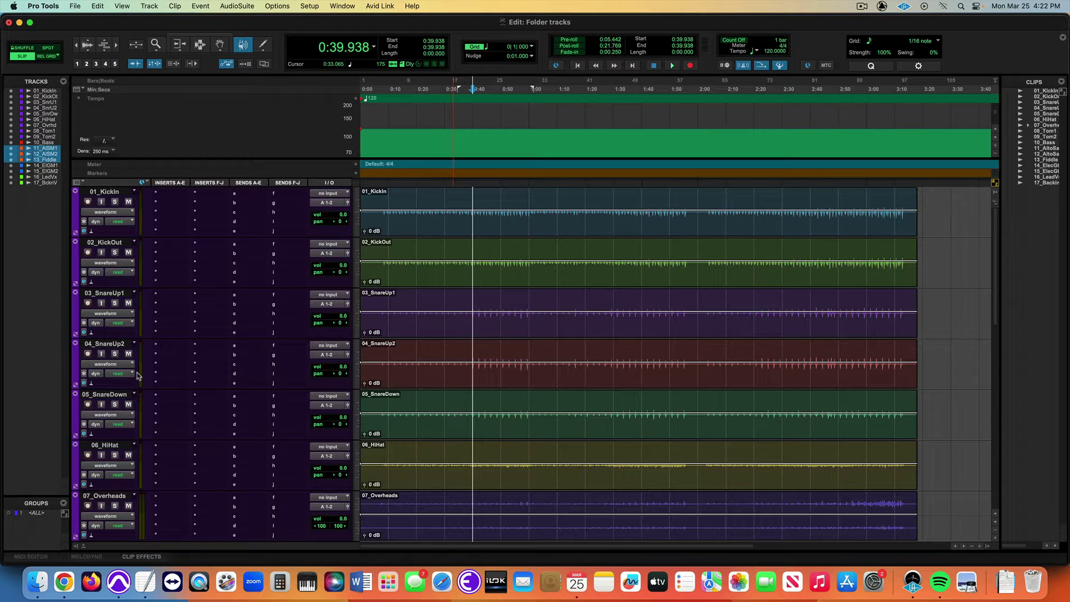
Switch to the TextEdit 'Routing Folders' notes and scroll to the 'Selecting tracks' section.
key("super+Tab")
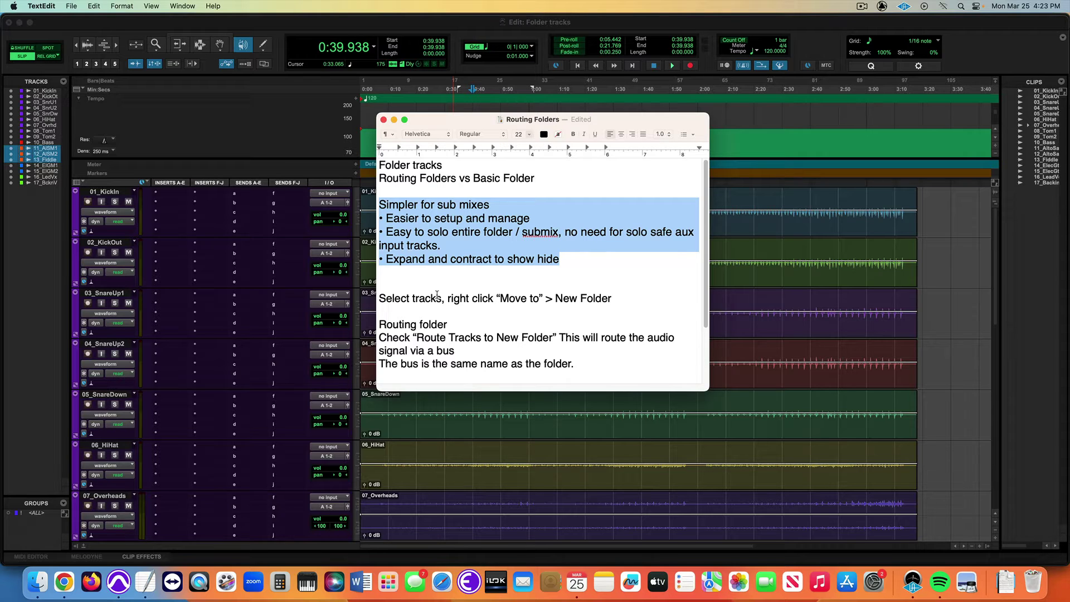
scroll(490, 298, "down", 1)
scroll(491, 297, "down", 5)
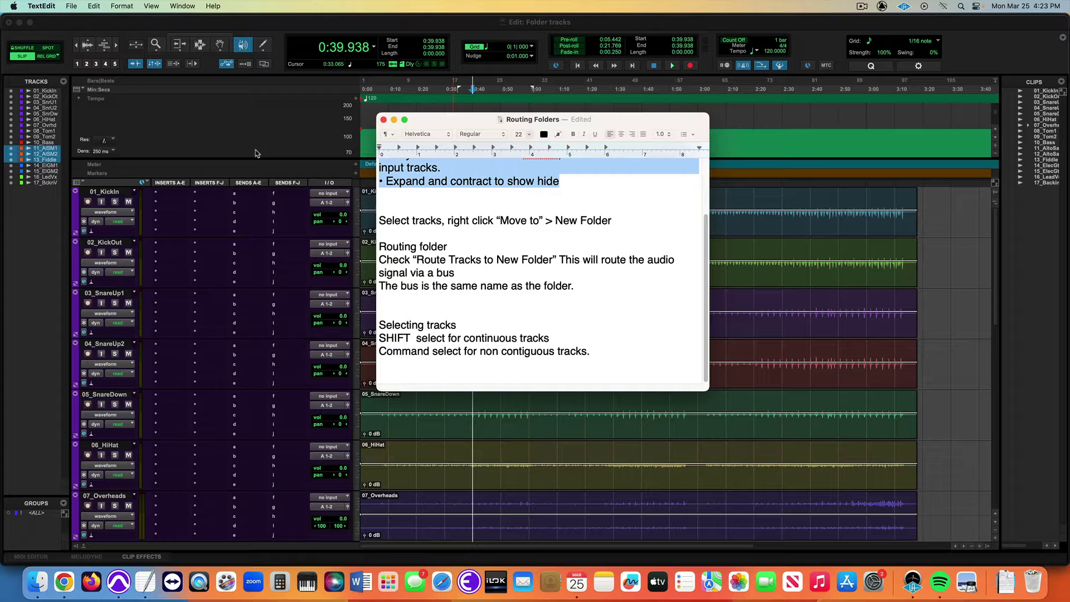
Back in Pro Tools, try single-track selection, then select-all and deselect-all on the tracks.
left_click(249, 166)
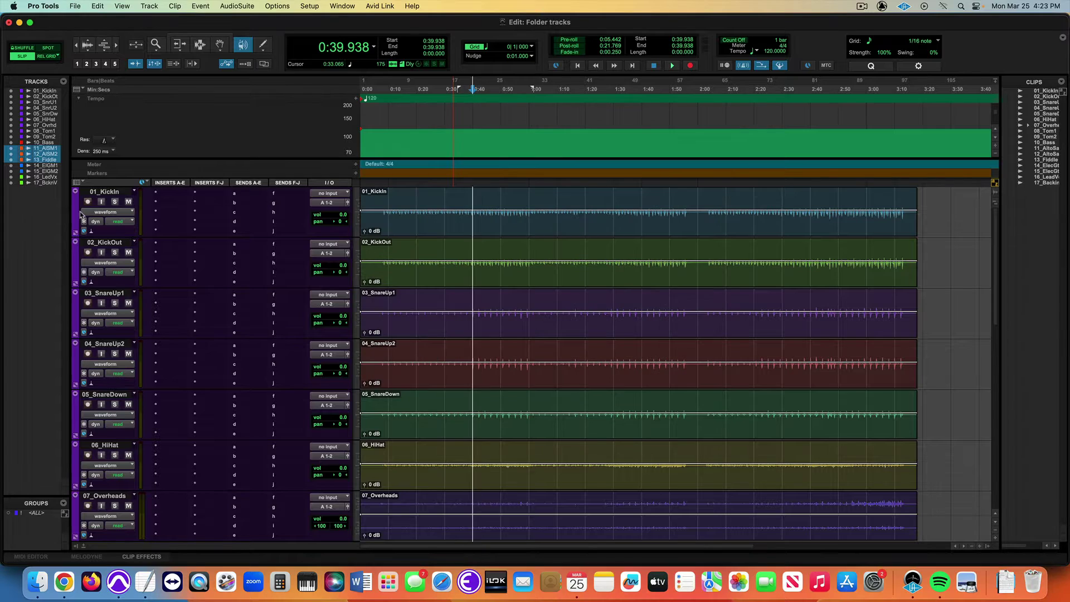
left_click(105, 193)
left_click(105, 244)
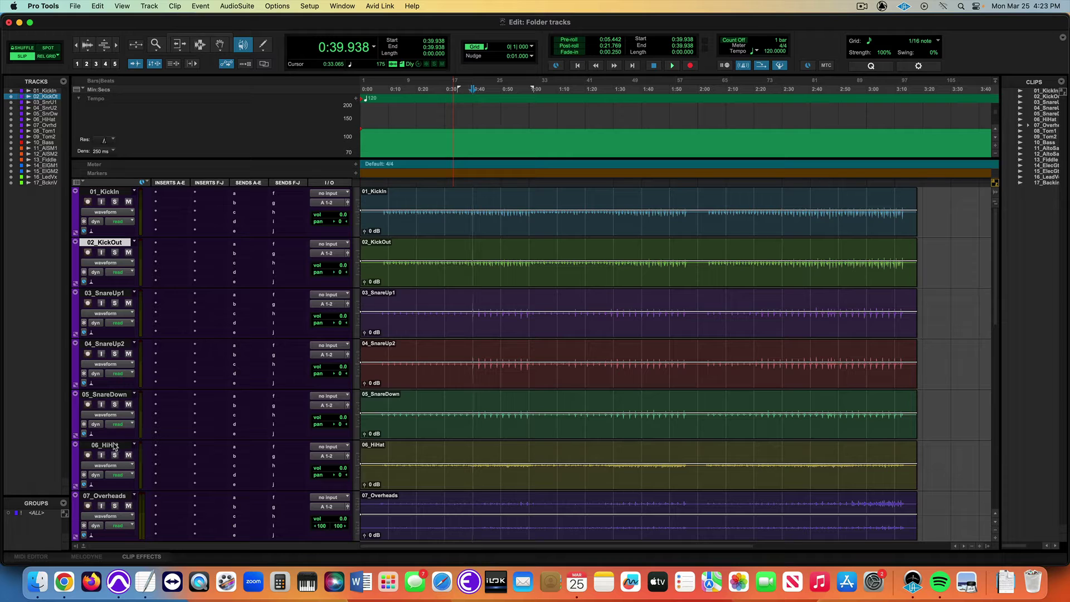
left_click(101, 345, "alt")
left_click(116, 294, "alt")
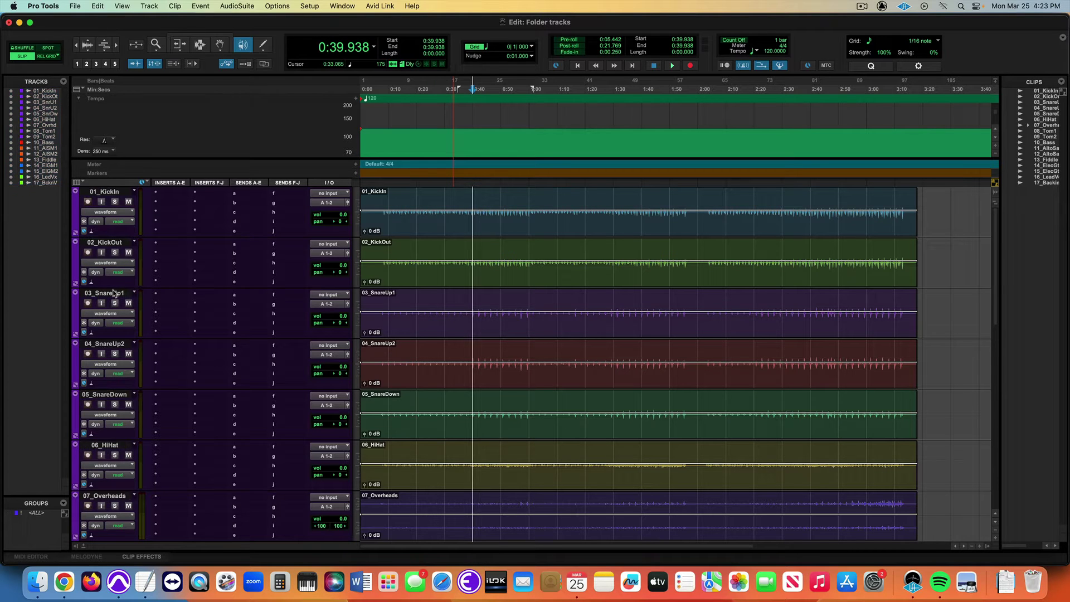
left_click(116, 295, "alt")
left_click(117, 295, "alt")
Select 01_KickIn, 02_KickOut, 03_SnareUp1 and 04_SnareUp2 one at a time.
scroll(129, 334, "down", 10)
scroll(130, 334, "up", 10)
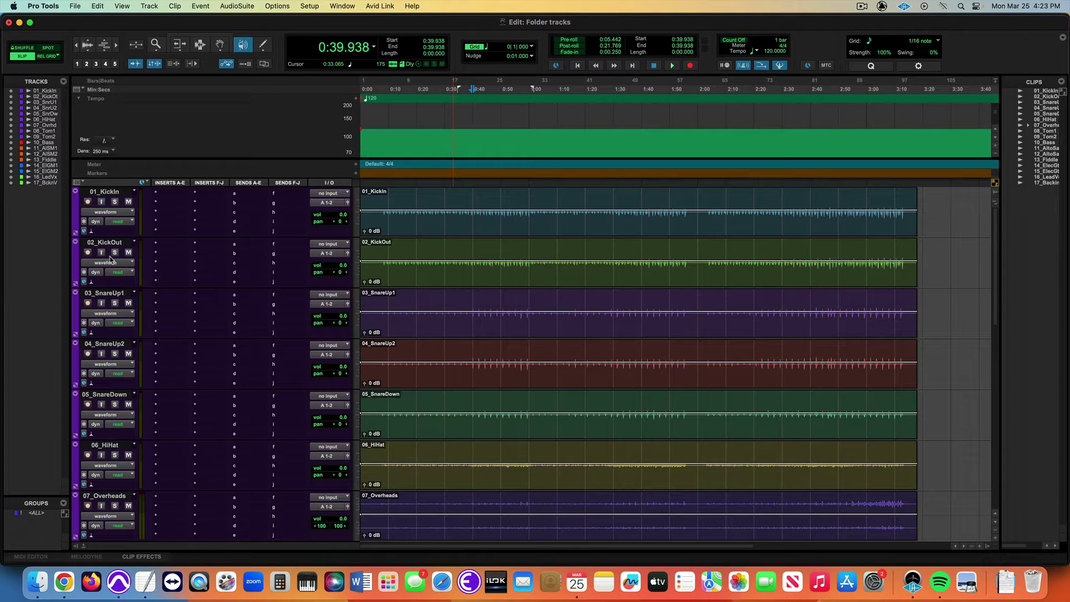
left_click(109, 191)
left_click(109, 243)
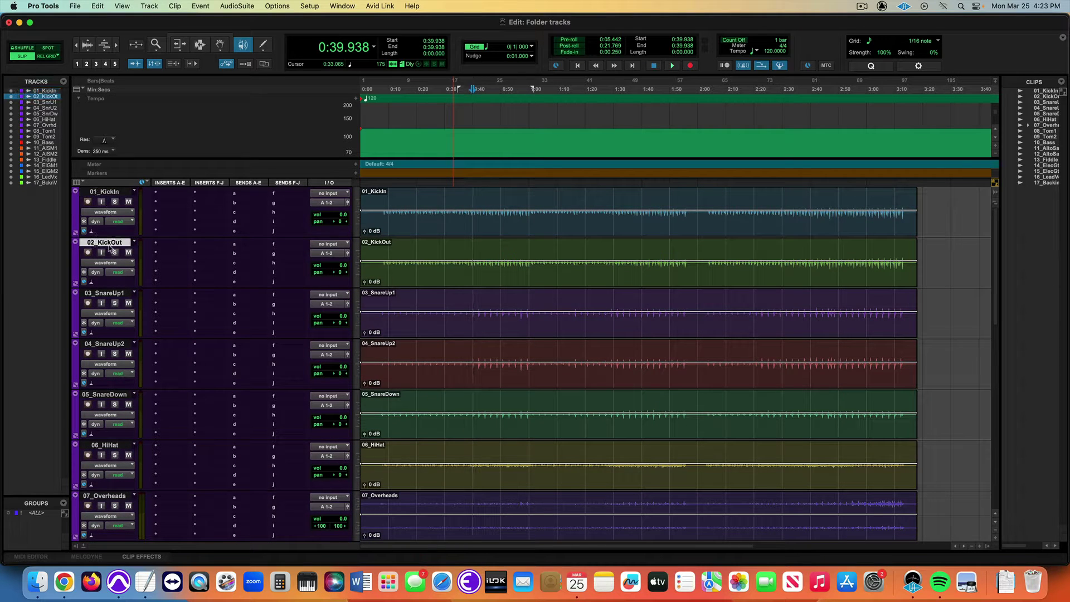
left_click(106, 294)
left_click(111, 344)
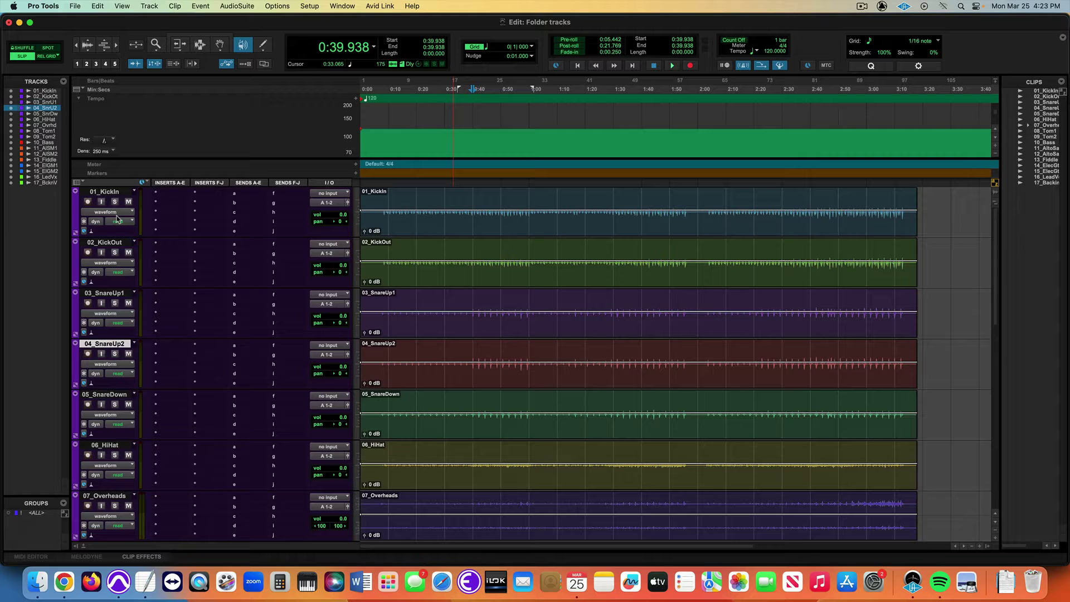
Shift-select the range 01_KickIn through 09_Tom2 twice, clearing the selection each time.
left_click(110, 192)
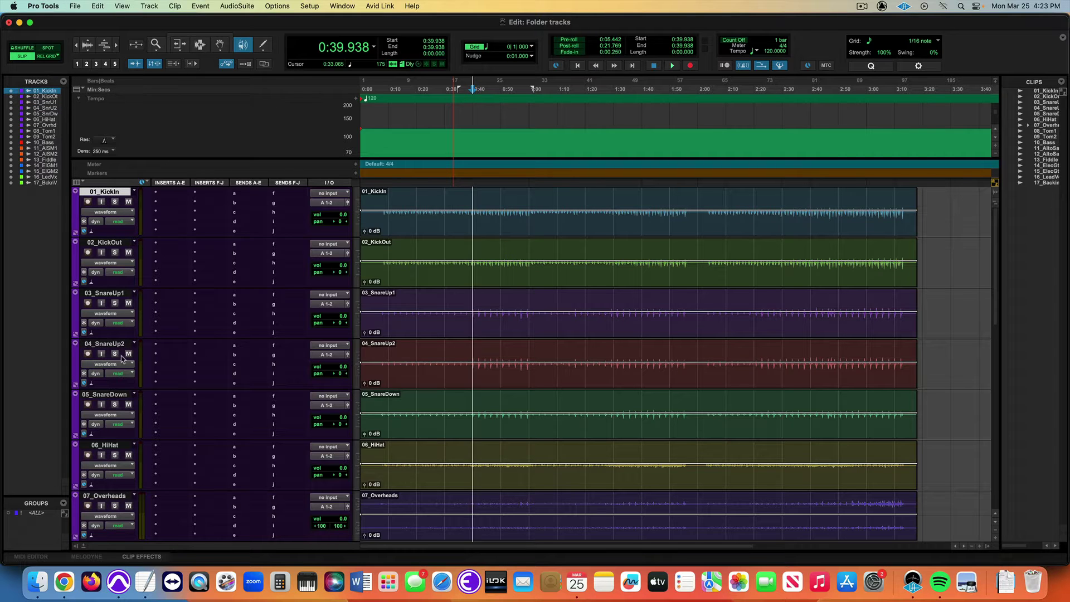
scroll(125, 418, "down", 2)
scroll(123, 446, "down", 2)
left_click(113, 397, "shift")
scroll(111, 362, "up", 4)
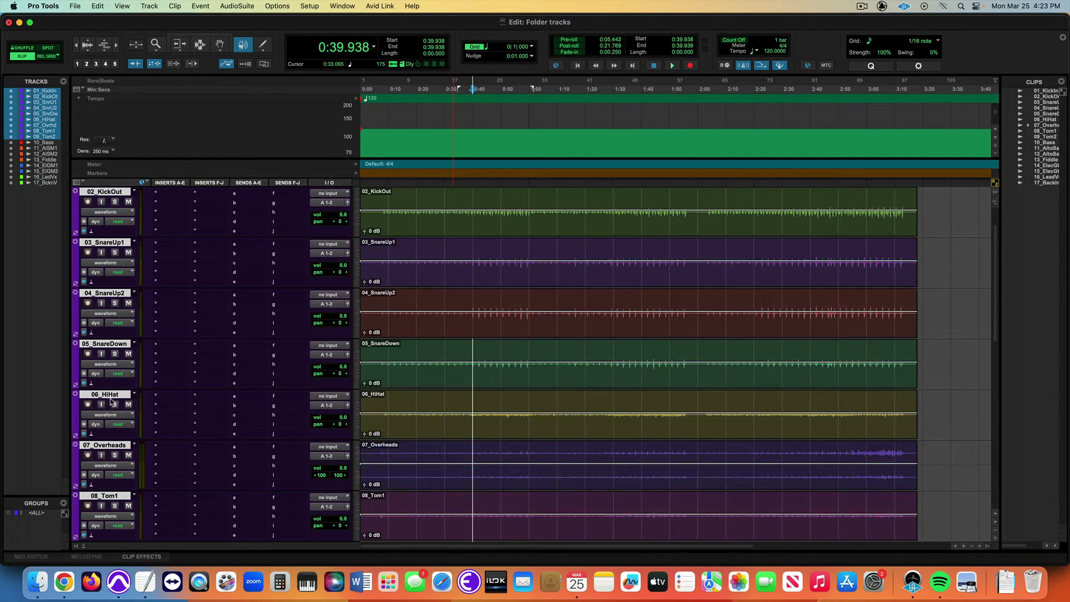
left_click(106, 245, "alt")
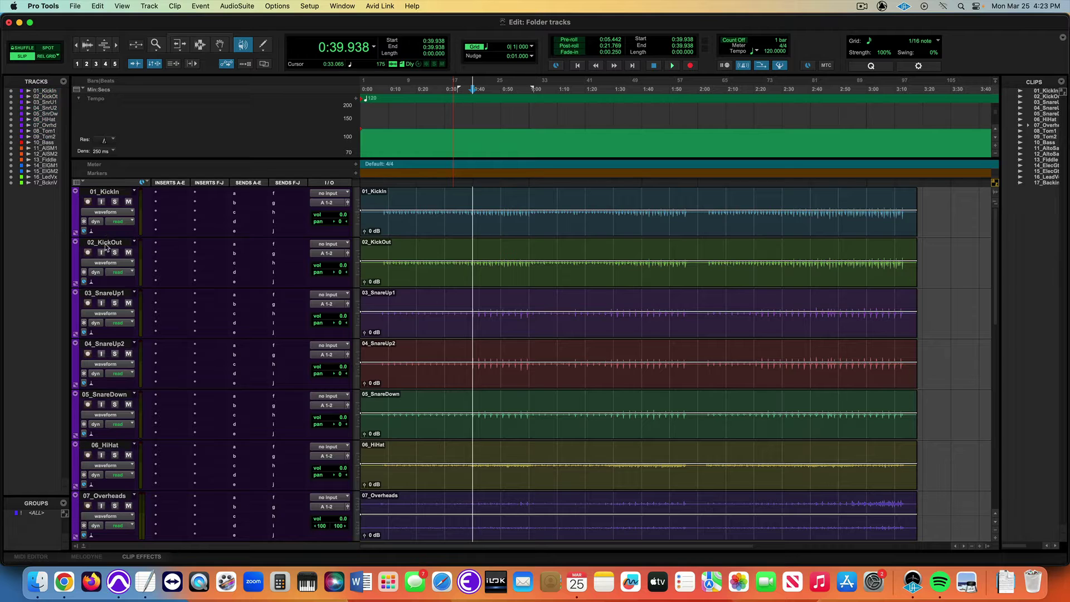
left_click(103, 192)
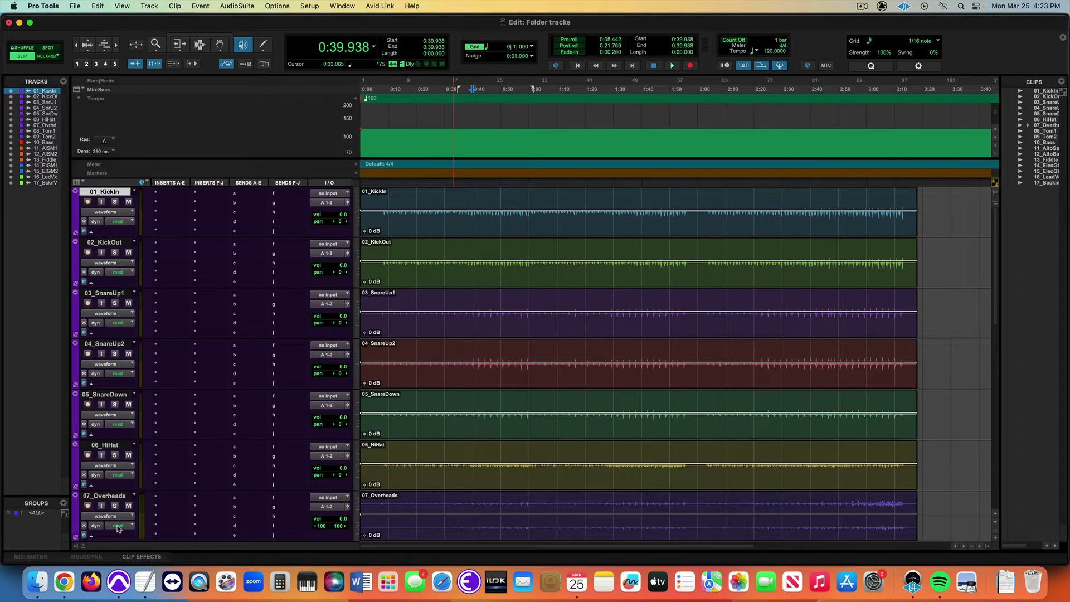
scroll(122, 529, "down", 3)
left_click(106, 446, "shift")
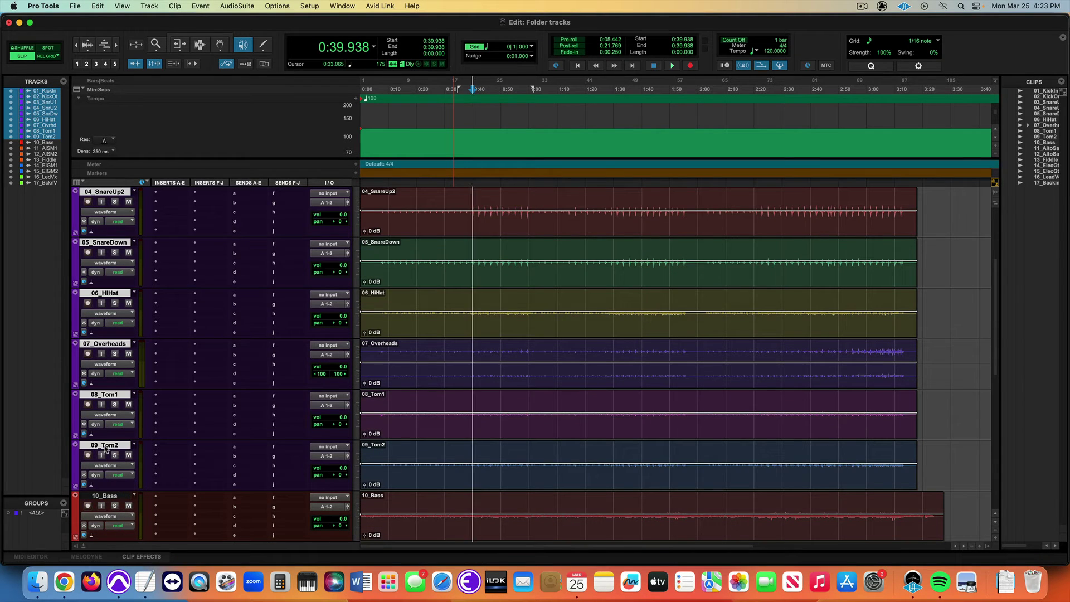
left_click(114, 383)
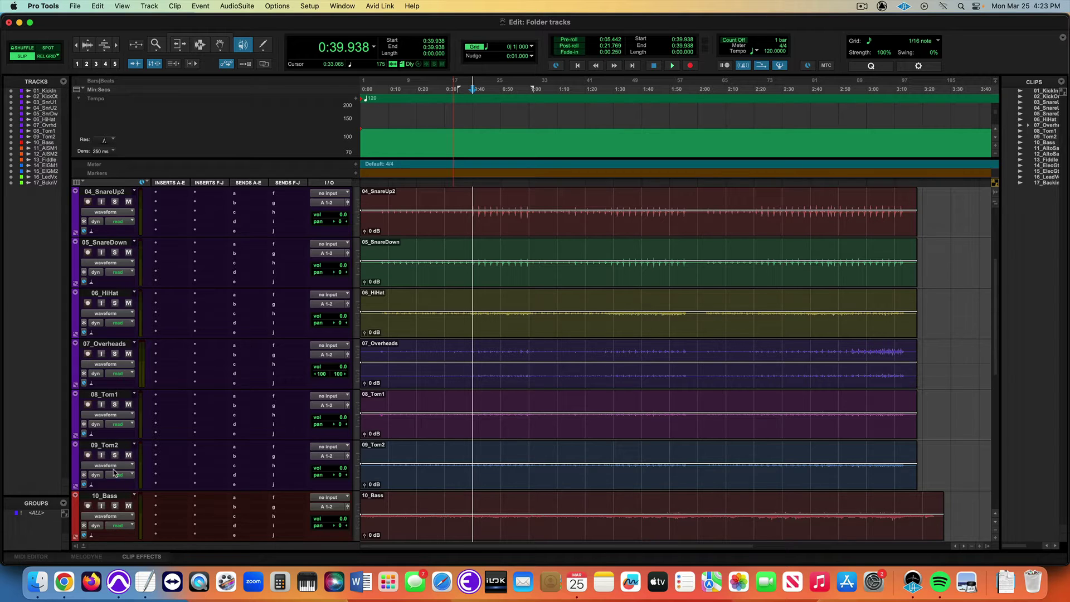
Command-toggle 09_Tom2 and 07_Overheads, then Shift-select from 09_Tom2 up to 01_KickIn.
left_click(110, 446)
left_click(105, 345, "super")
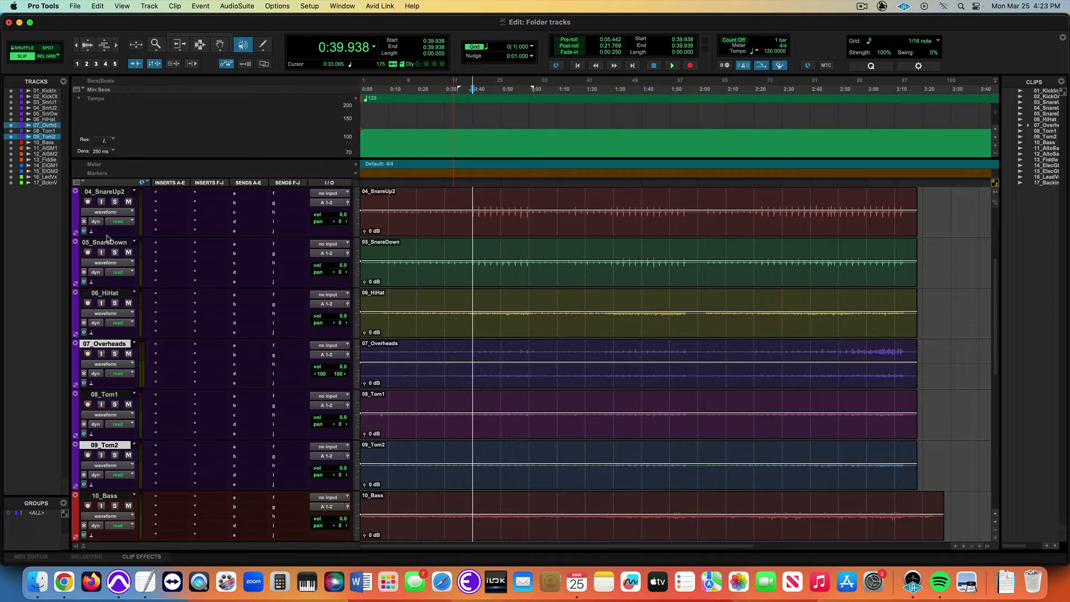
left_click(109, 245)
left_click(109, 245, "super")
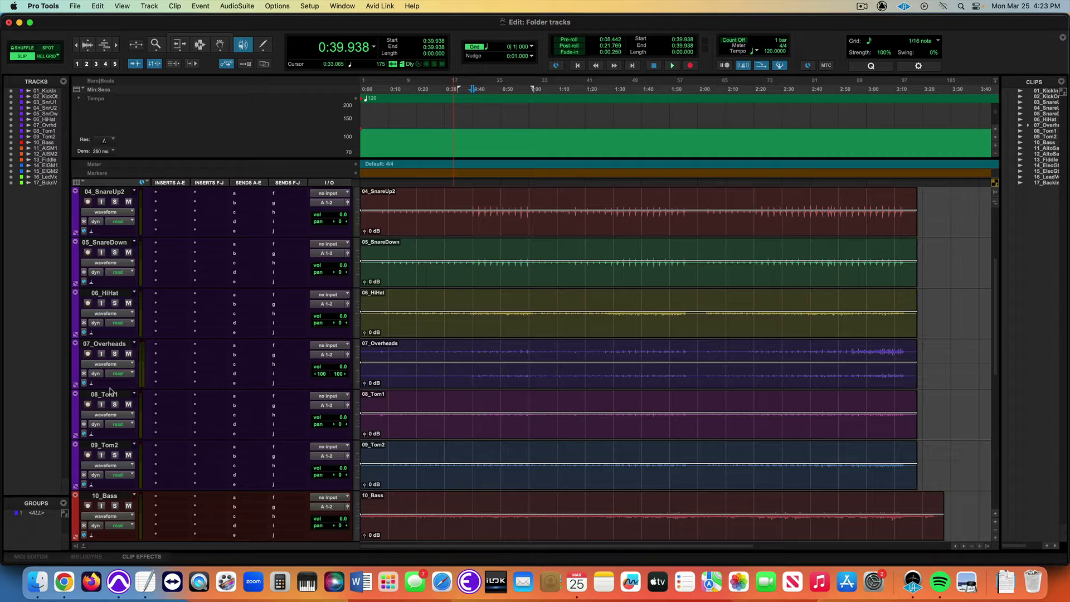
left_click(111, 446)
scroll(111, 446, "up", 3)
left_click(111, 193, "shift")
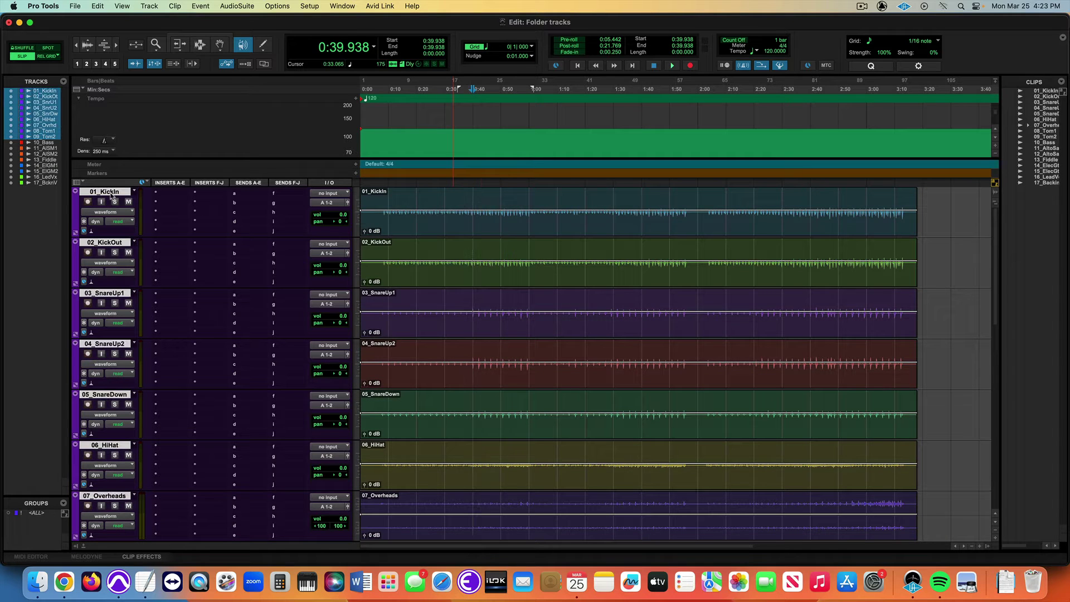
Open Move to > New Folder for the selected drum tracks and reposition the dialog.
key("super+Tab")
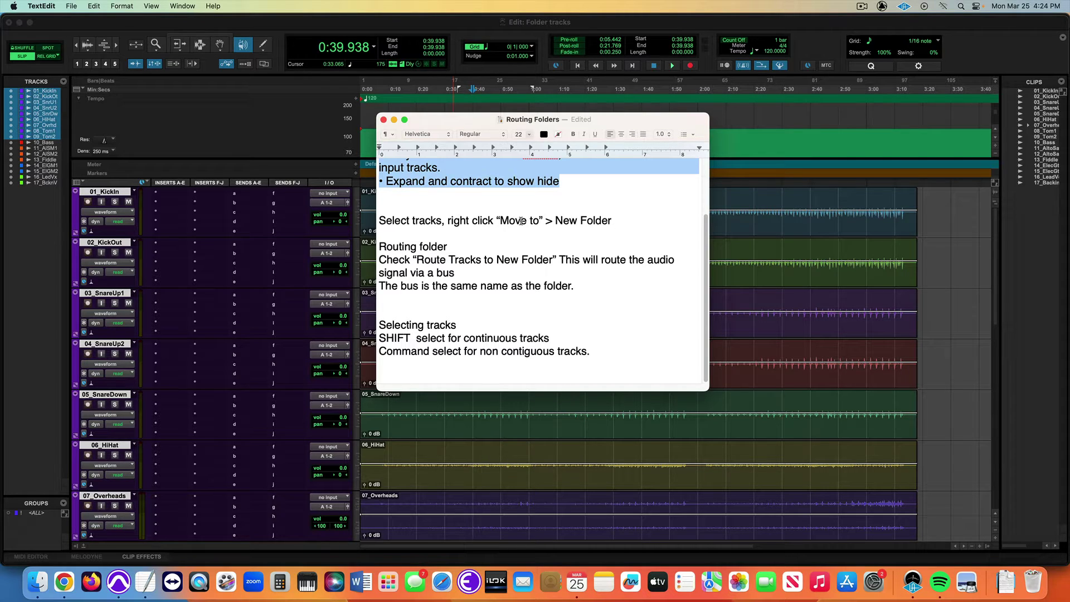
left_click(102, 247)
right_click(102, 246)
mouse_move(131, 287)
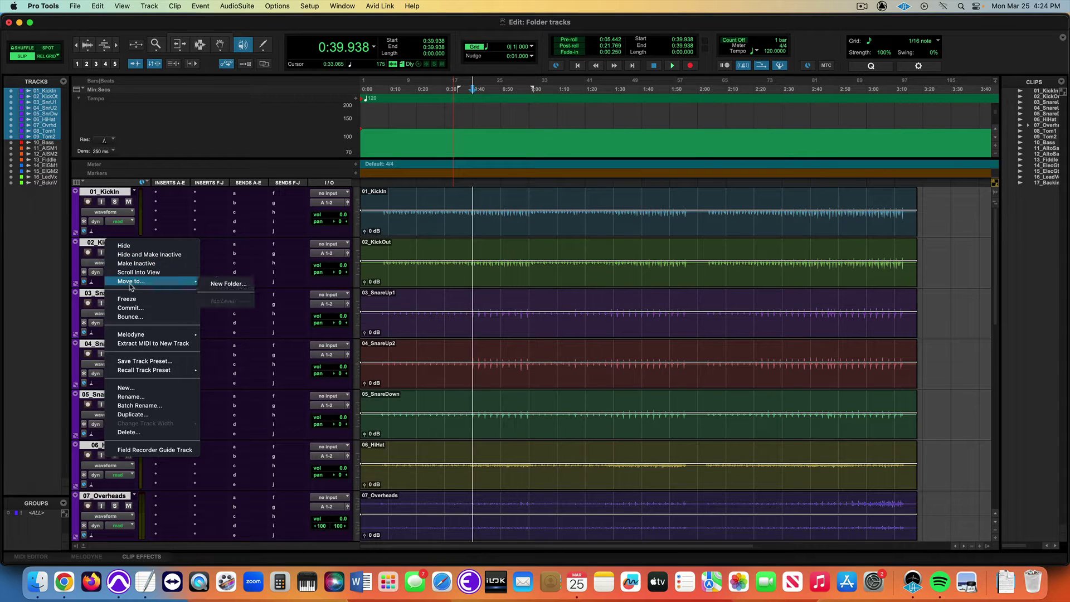
left_click(226, 284)
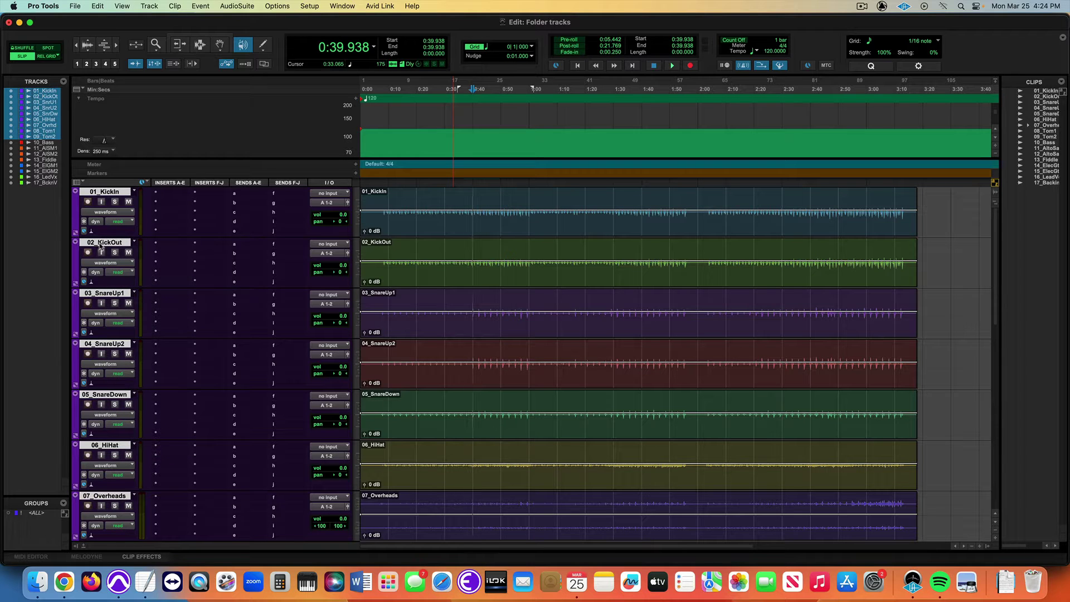
right_click(100, 247)
mouse_move(135, 284)
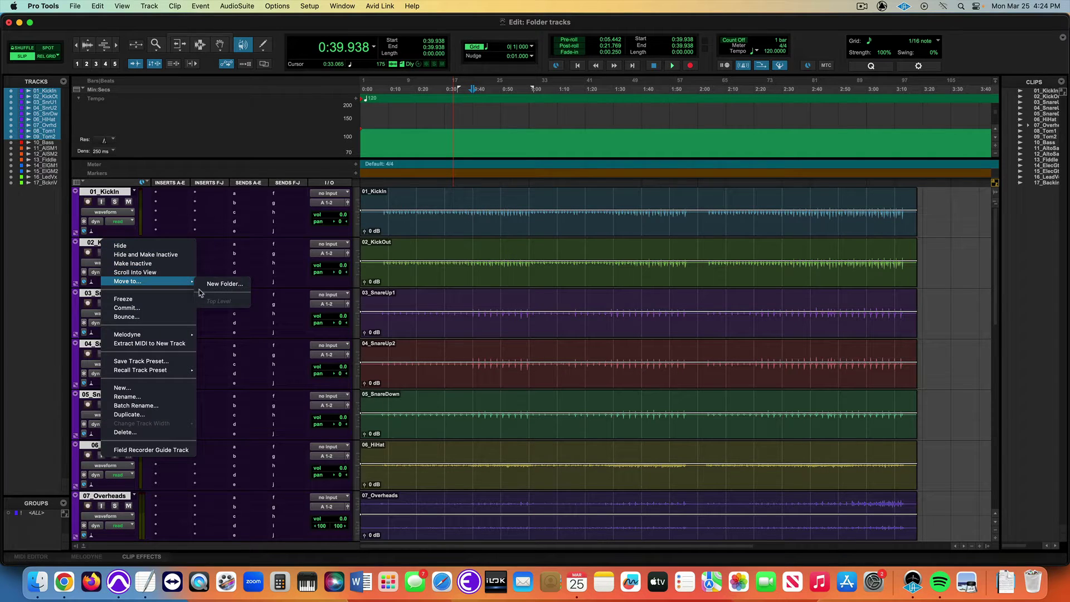
left_click(223, 284)
left_click_drag(454, 175, 315, 279)
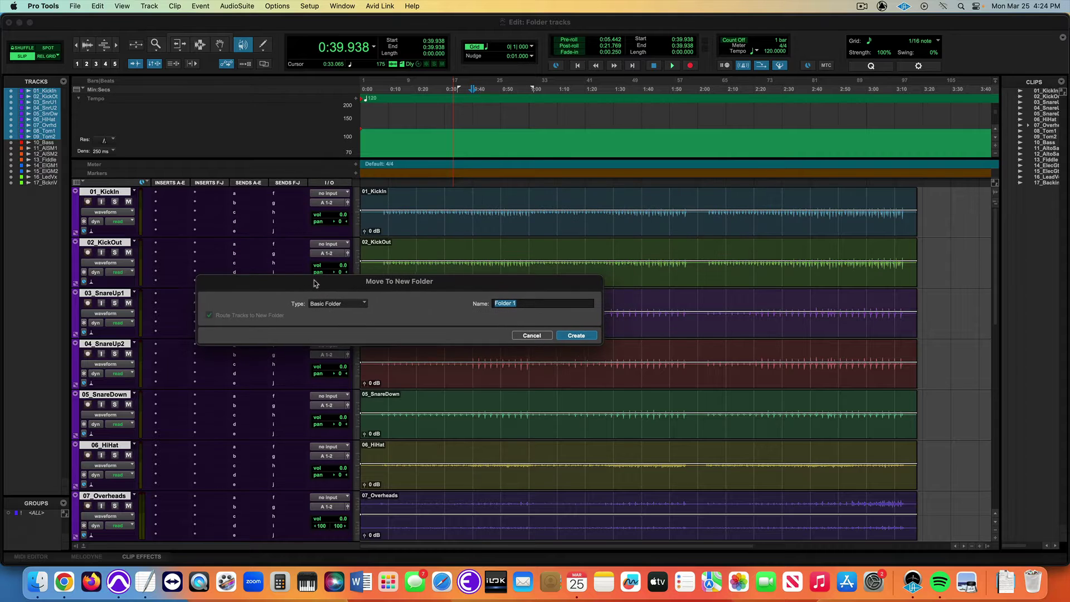
Set the folder type to Routing Folder, name it Drums, and create it.
left_click(326, 313)
left_click(338, 298)
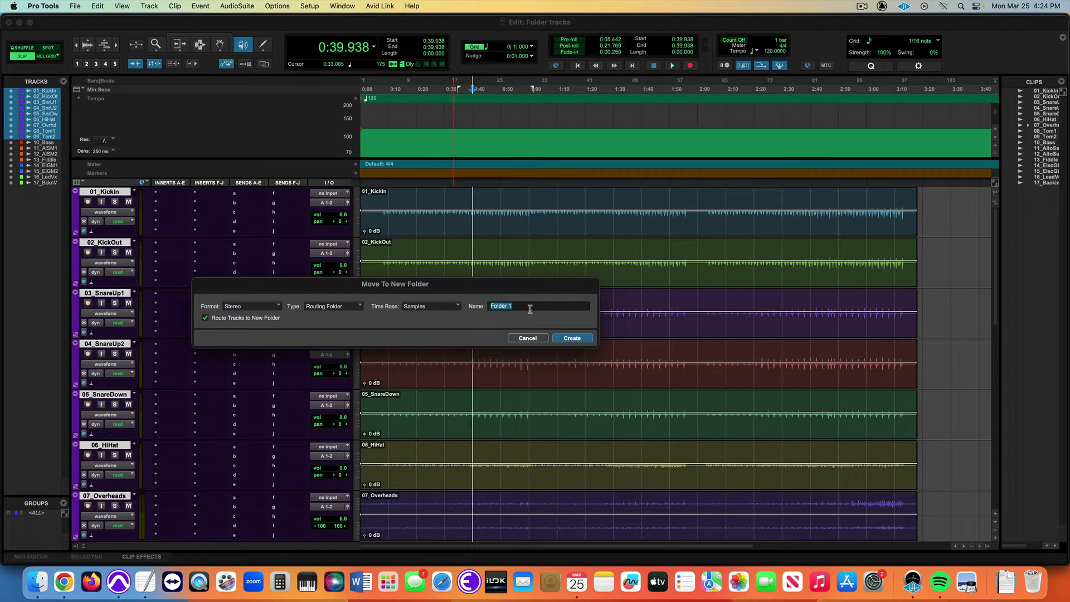
type("Drums")
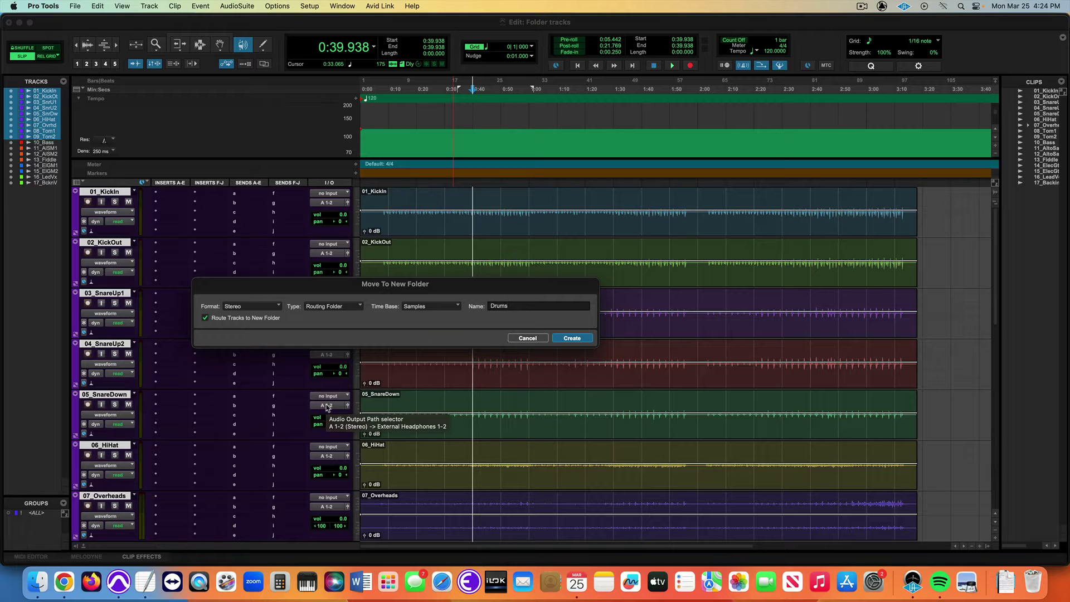
left_click(569, 342)
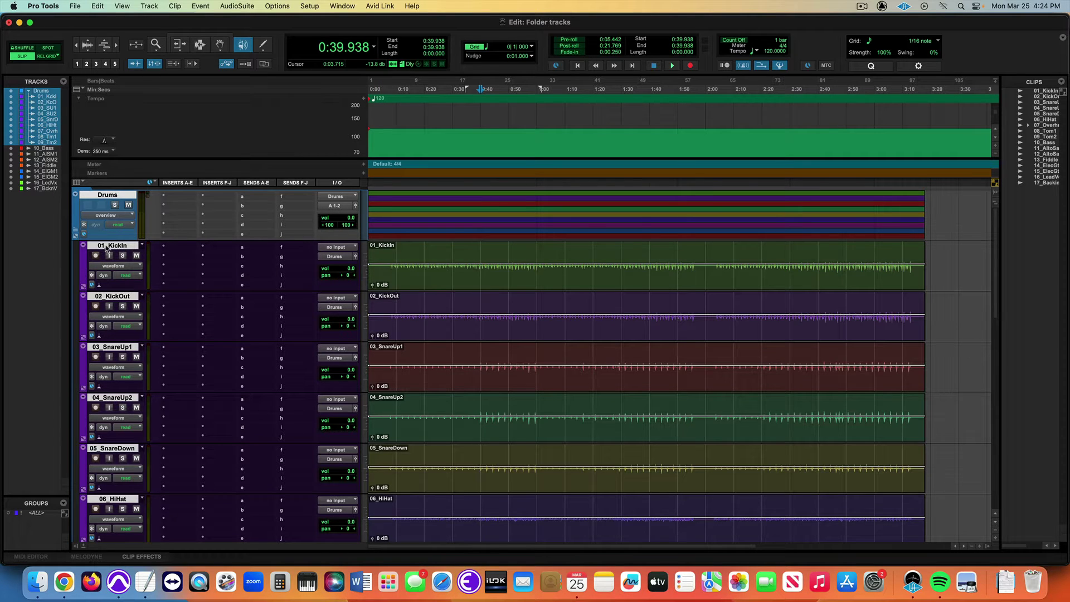
Solo the Drums folder and raise its fader to +3.6 dB during playback.
left_click(107, 246)
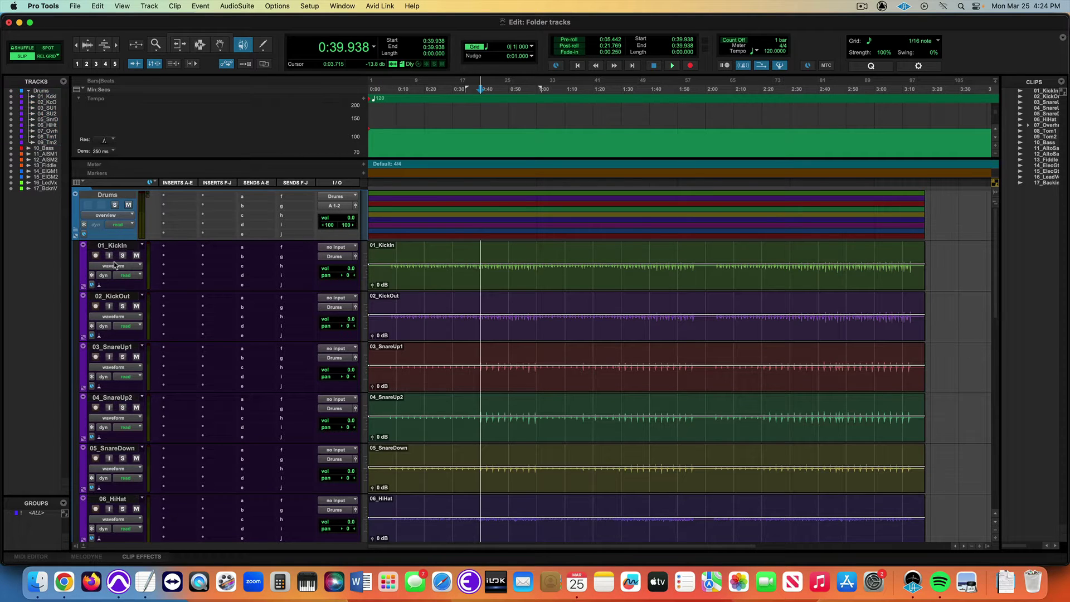
left_click(115, 205)
key("space")
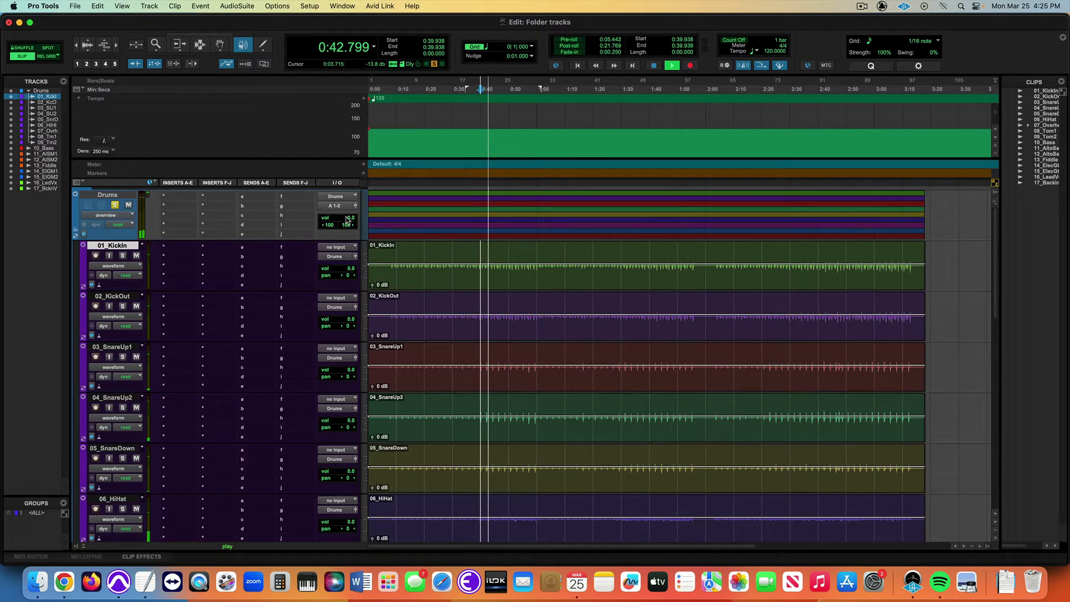
left_click_drag(347, 218, 330, 225)
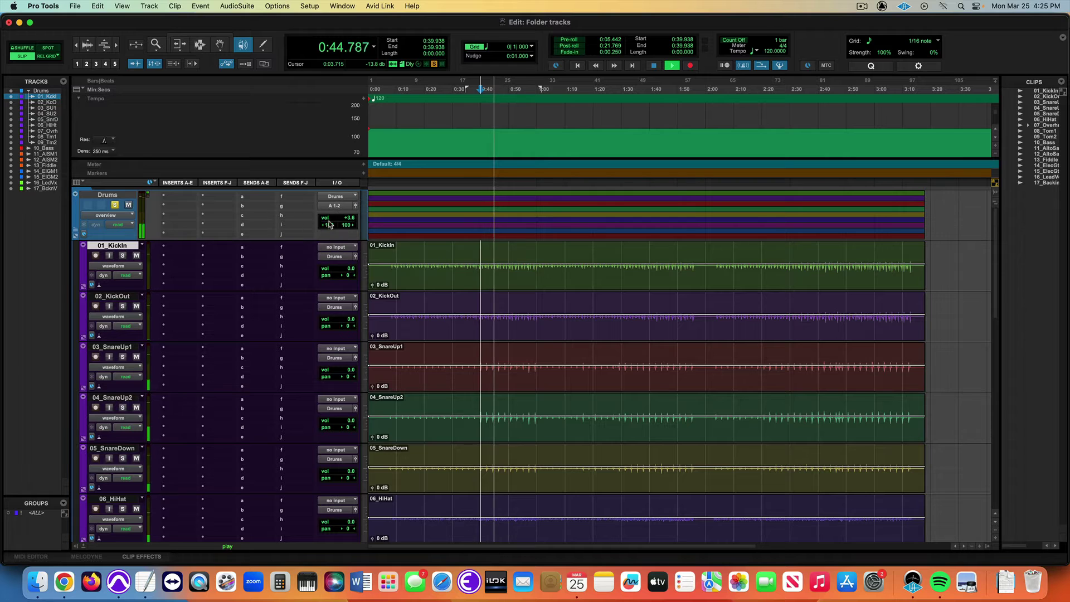
key("space")
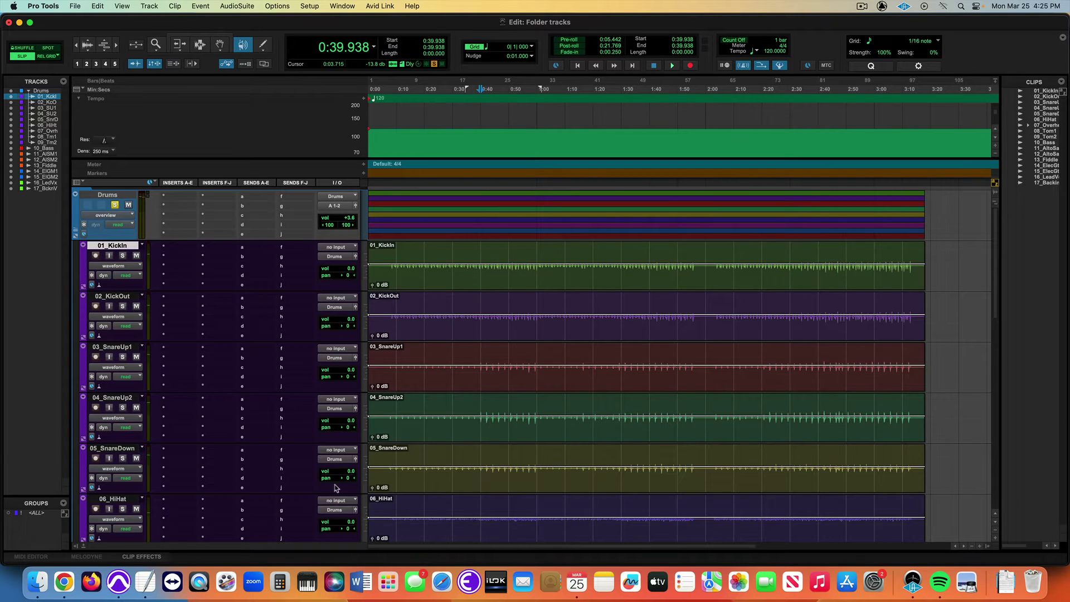
Open the Drums folder's name dialog without changes, then collapse and re-expand the folder.
scroll(337, 489, "down", 3)
scroll(337, 500, "up", 3)
left_click(98, 195)
double_click(97, 195)
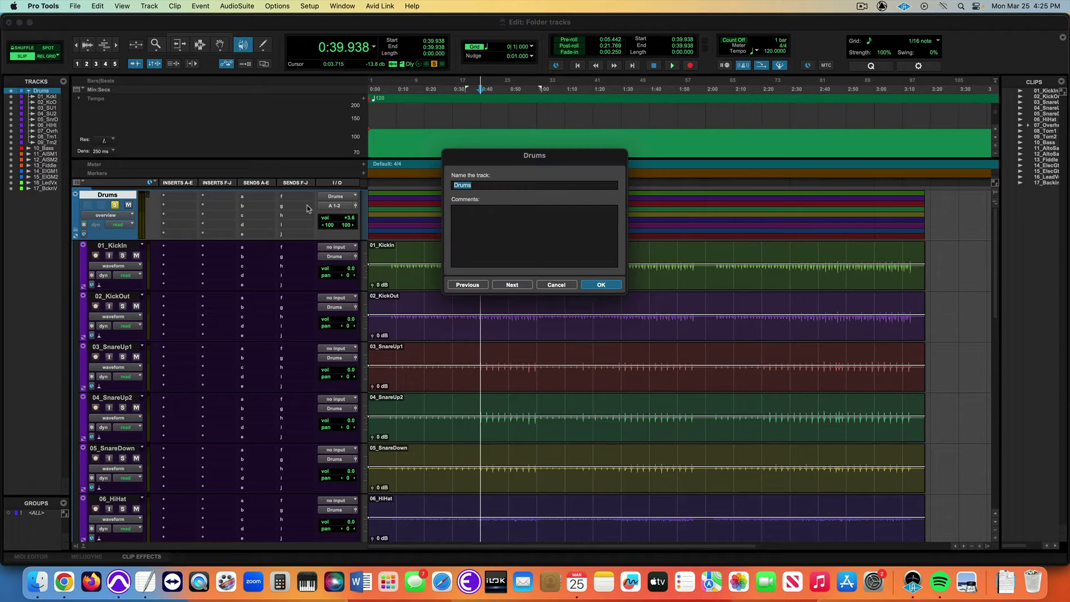
left_click(557, 284)
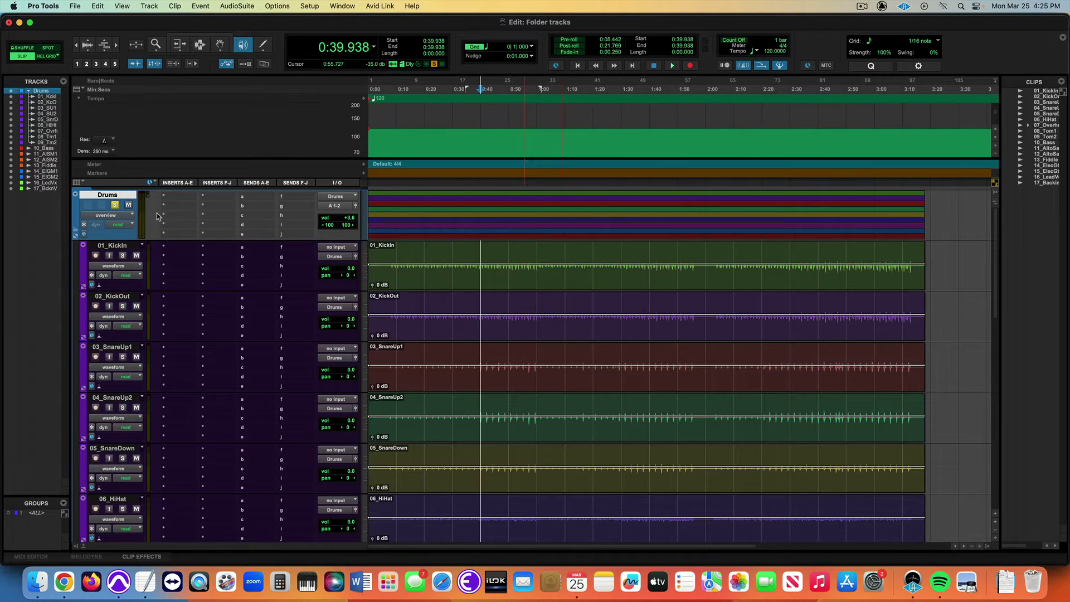
left_click(78, 233)
left_click(78, 233)
left_click(309, 6)
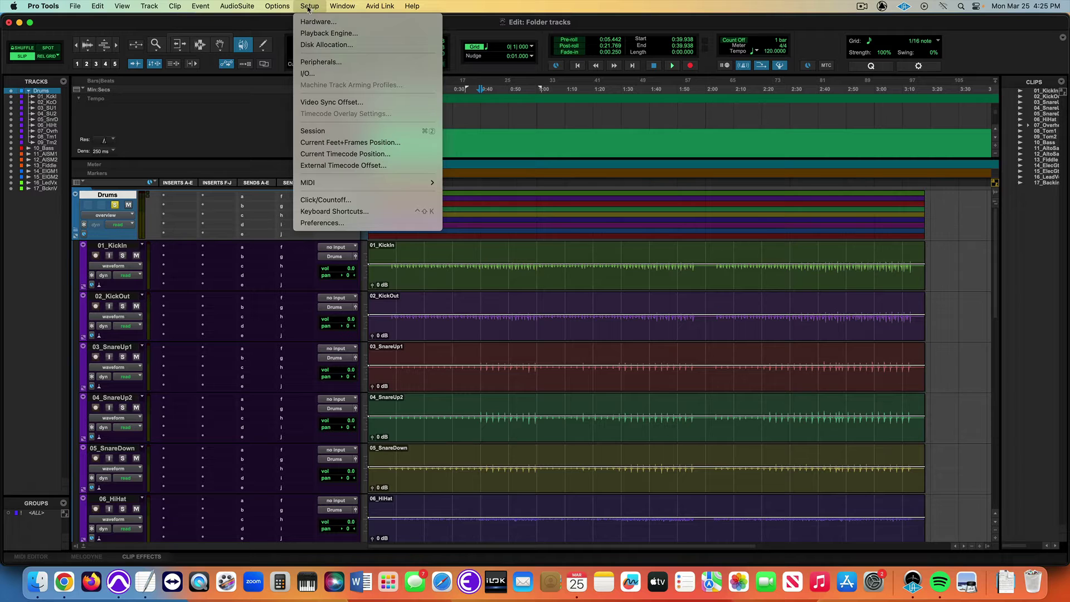
left_click(305, 73)
left_click(339, 100)
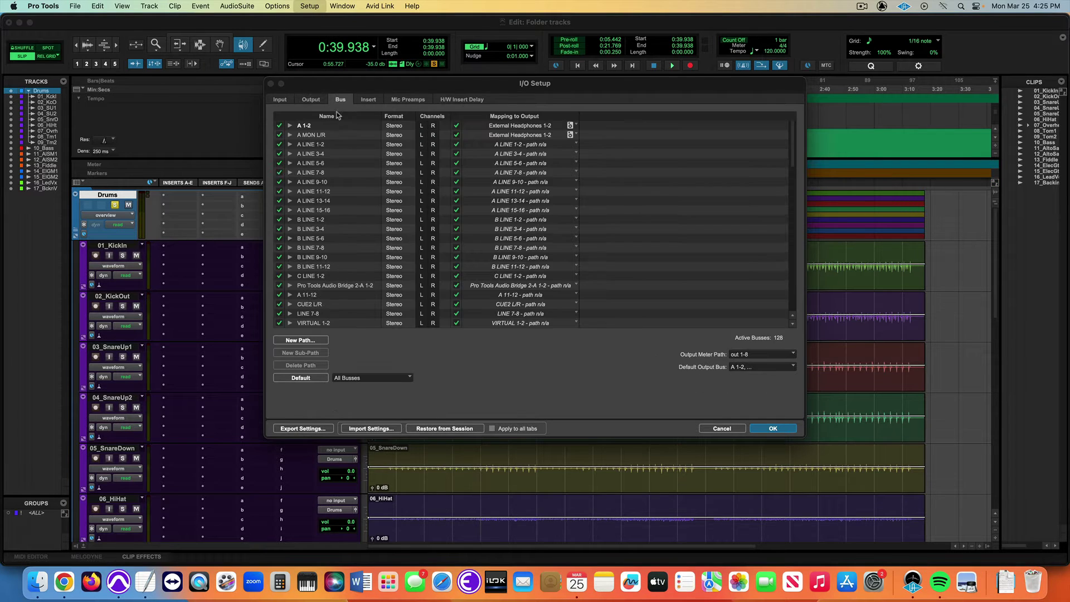
scroll(337, 245, "down", 5)
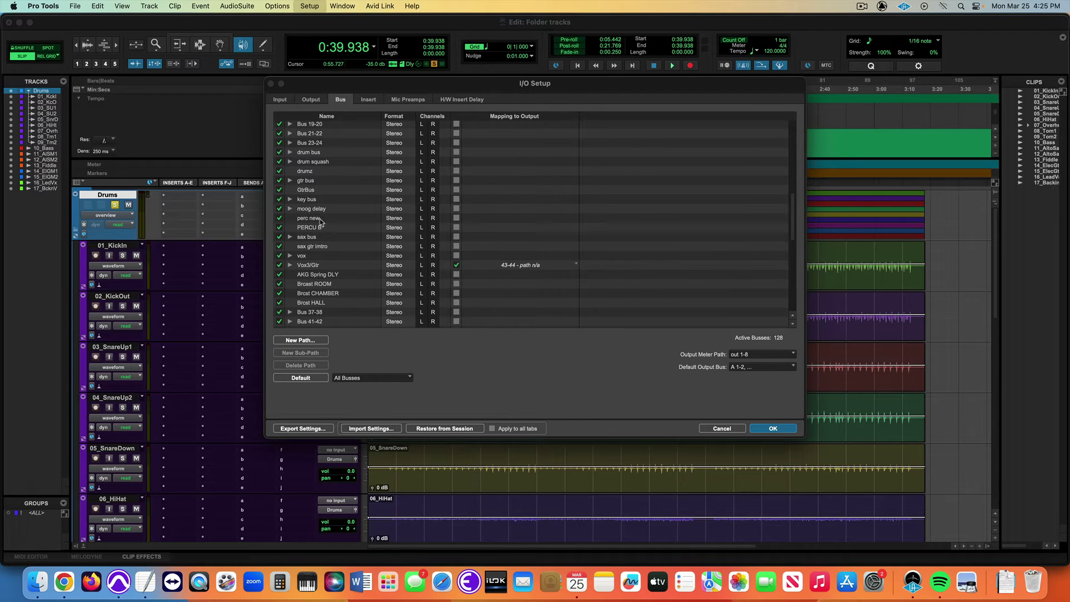
scroll(332, 233, "down", 1)
scroll(333, 233, "down", 10)
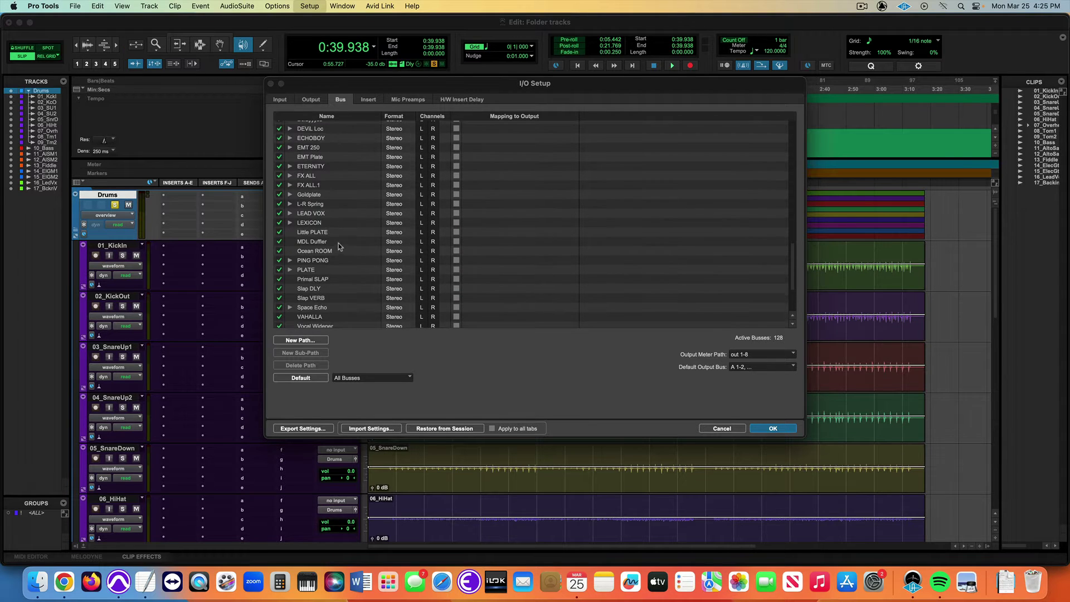
left_click(320, 325)
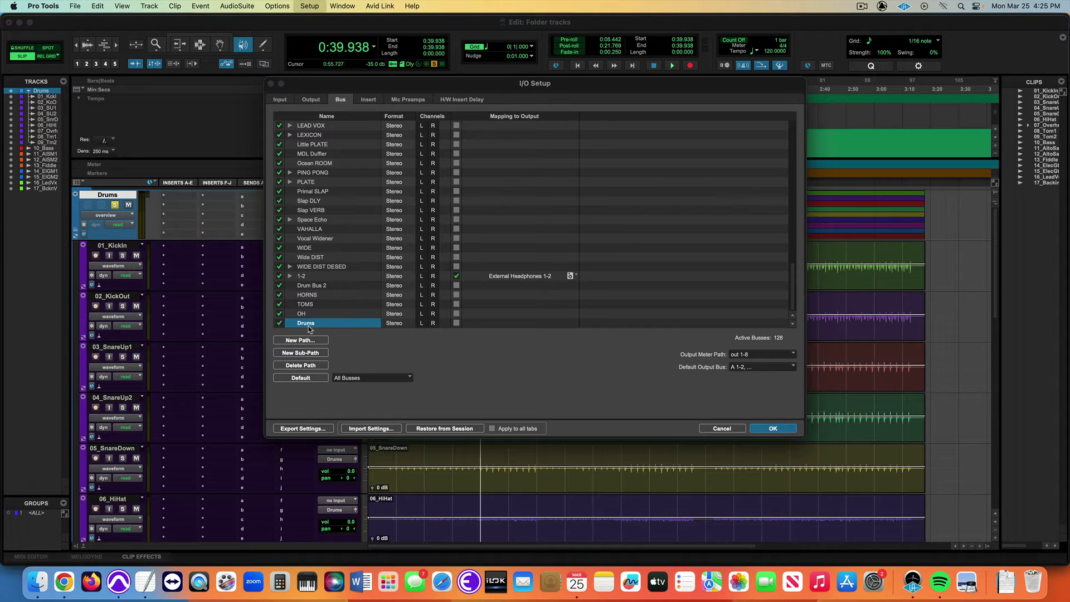
left_click(723, 429)
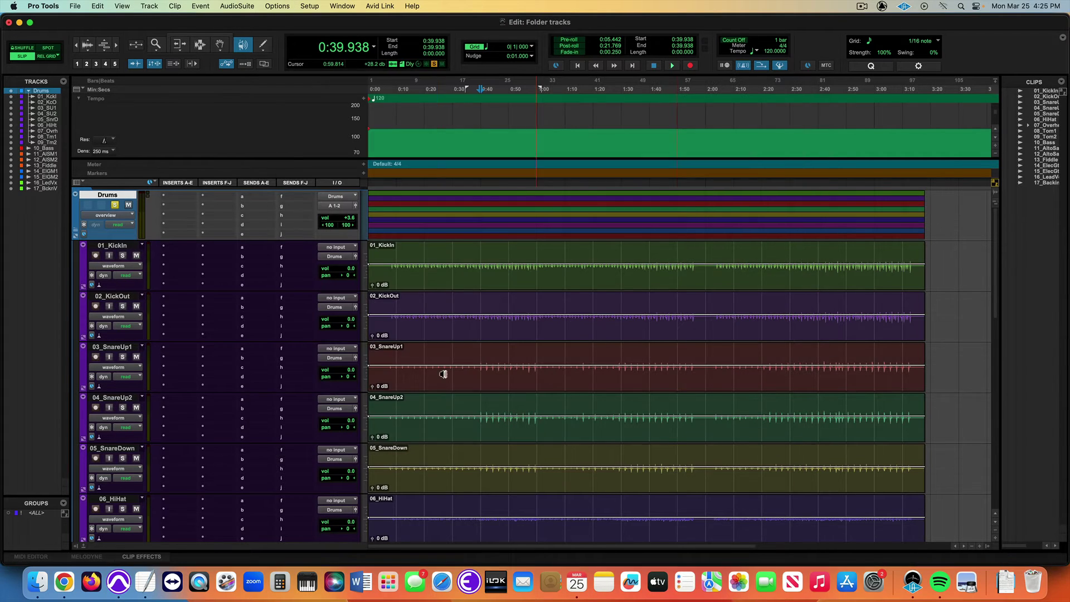
left_click(338, 257)
mouse_move(338, 258)
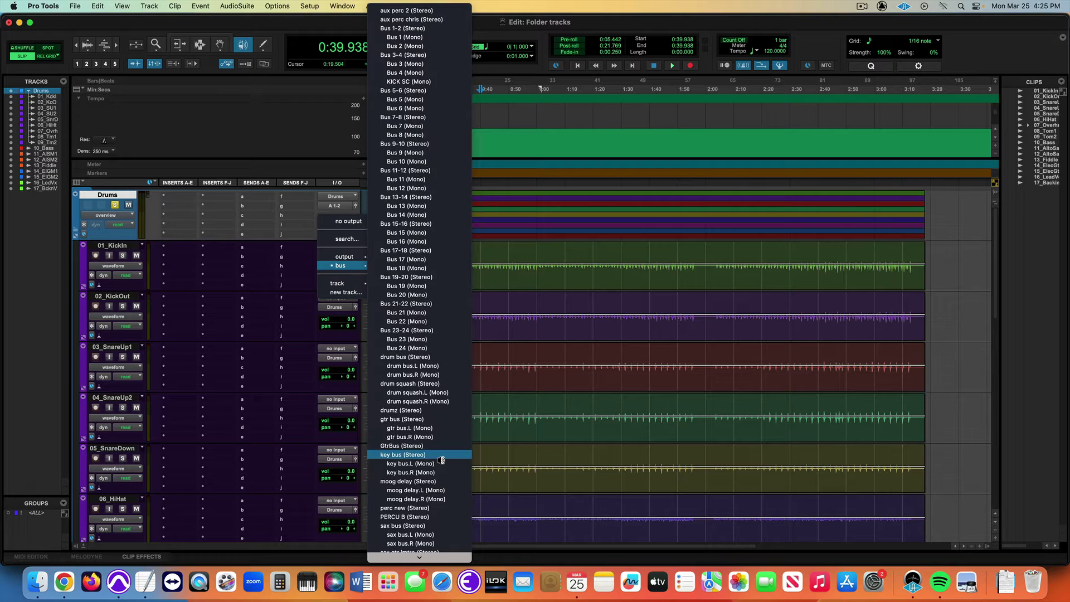
scroll(440, 485, "down", 15)
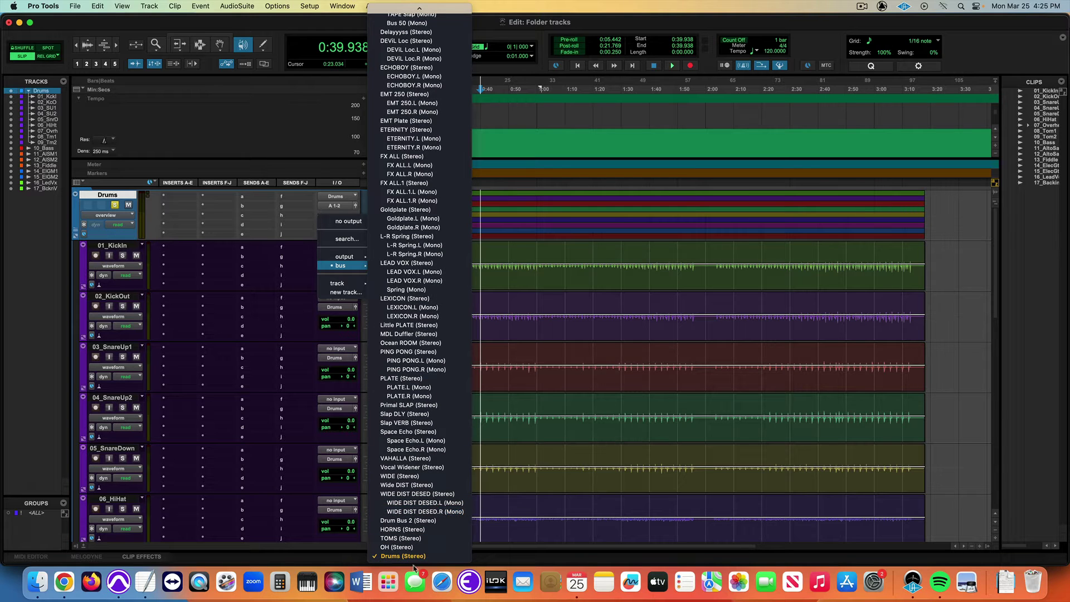
scroll(394, 184, "up", 15)
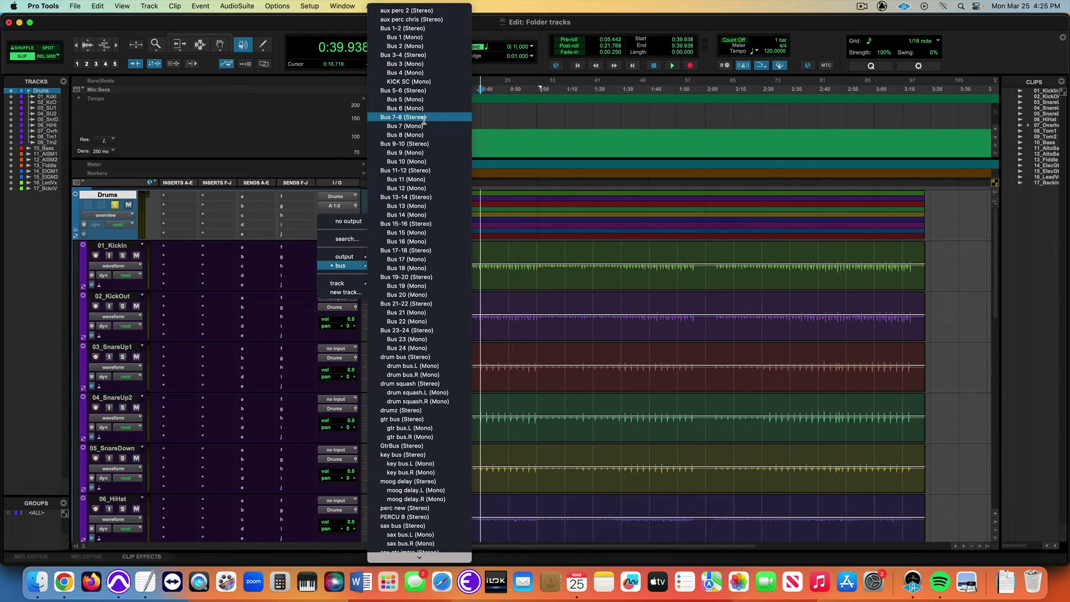
scroll(404, 424, "down", 5)
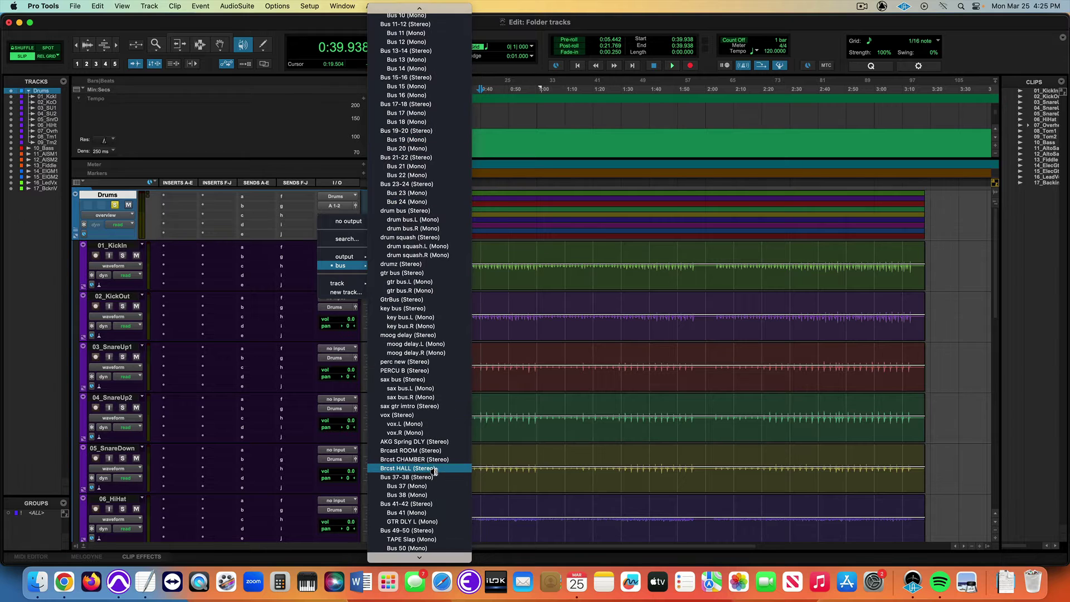
scroll(407, 357, "down", 10)
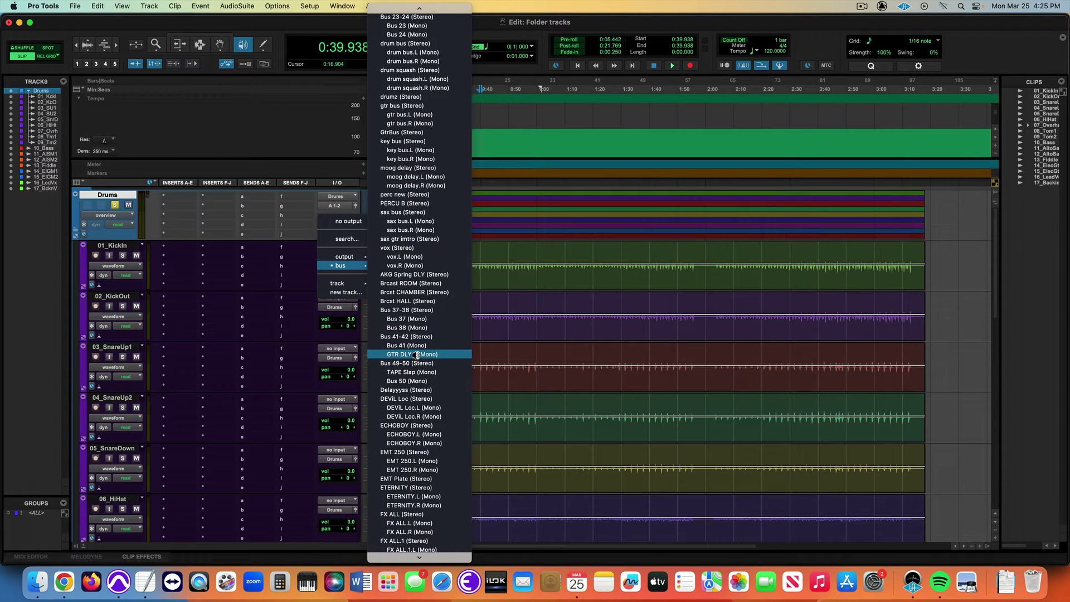
scroll(426, 361, "down", 5)
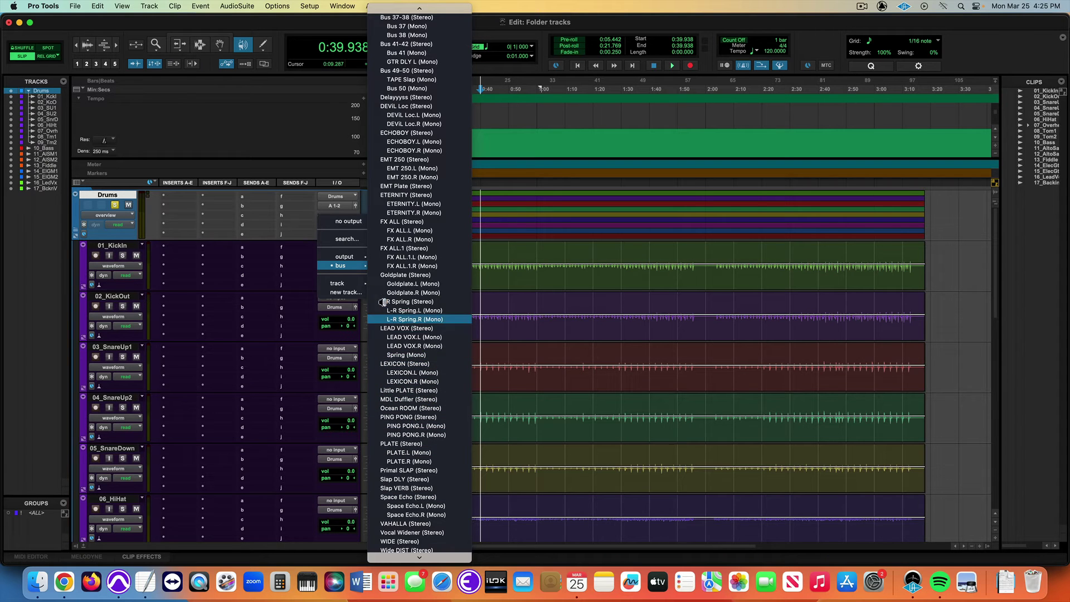
left_click(257, 150)
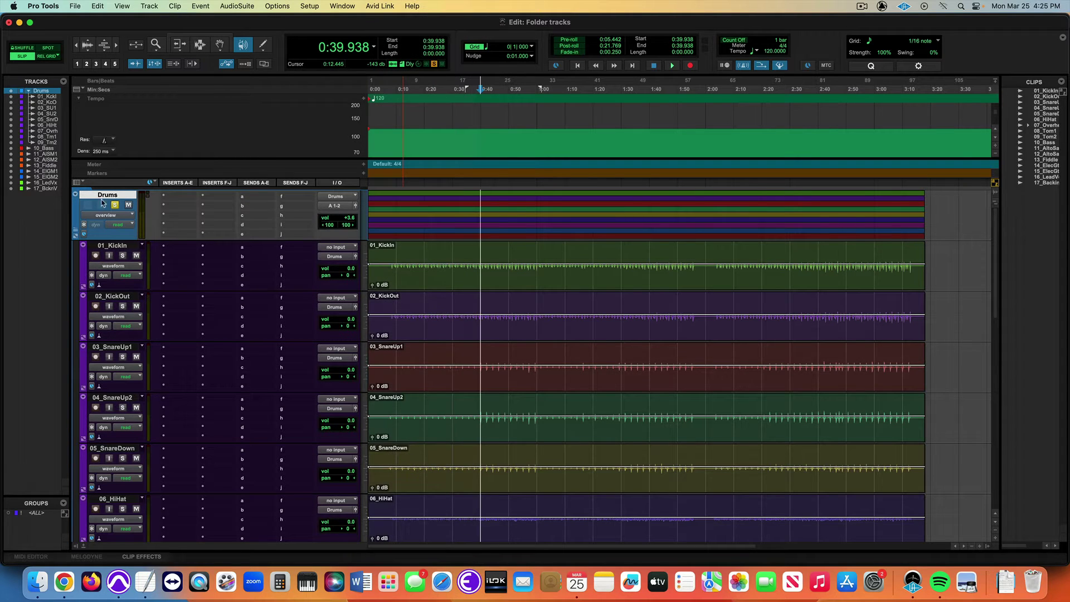
Collapse Drums, select 16_LeadVox and 17_BackingVox, and choose Move to > New Folder for them.
left_click(76, 232)
scroll(146, 394, "down", 3)
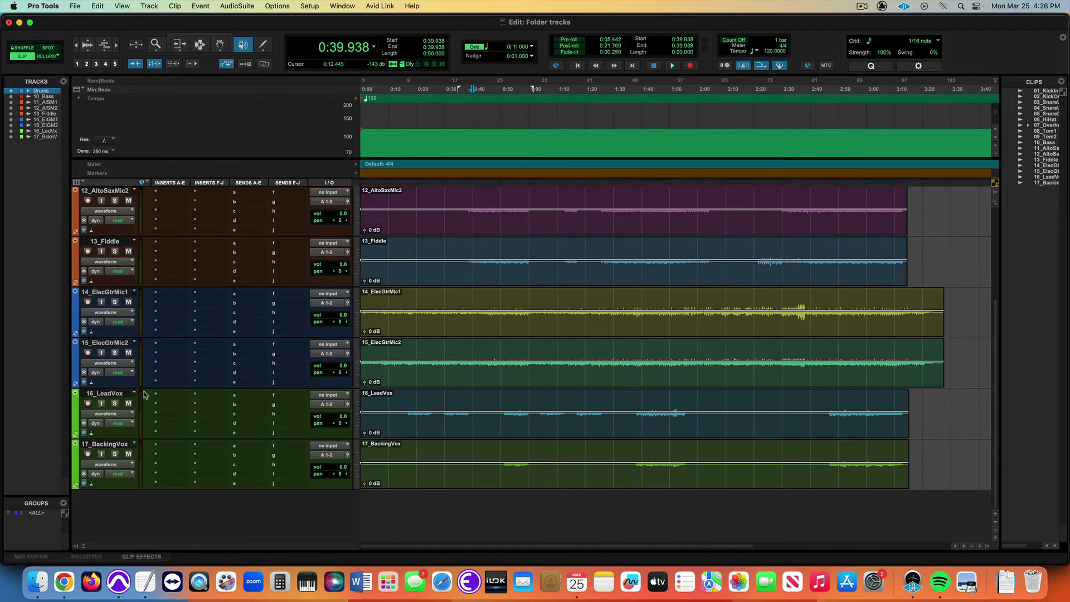
left_click(118, 395)
left_click(107, 446, "shift")
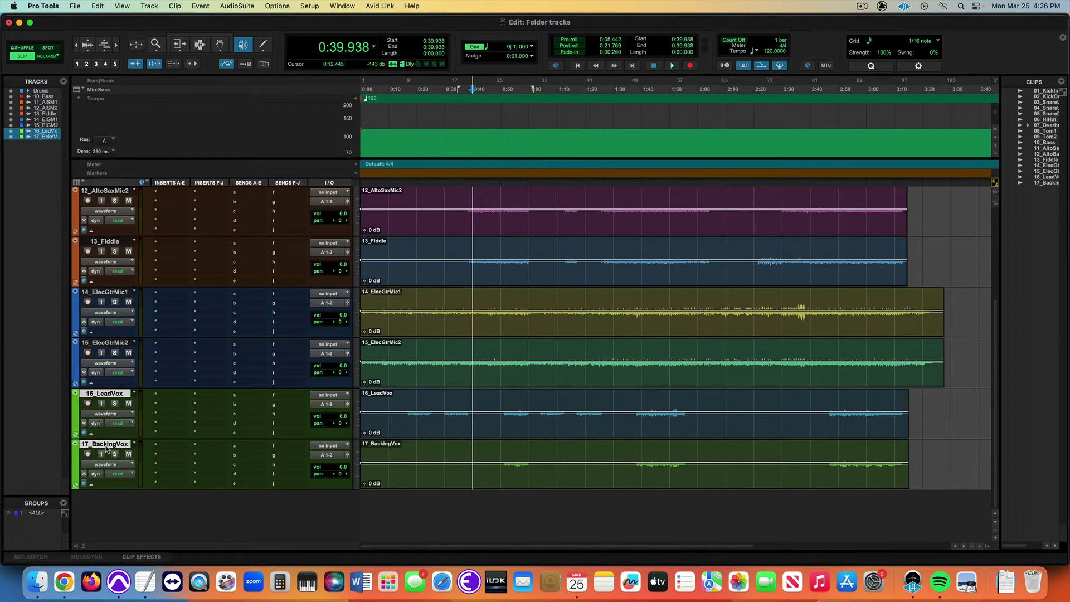
right_click(112, 449)
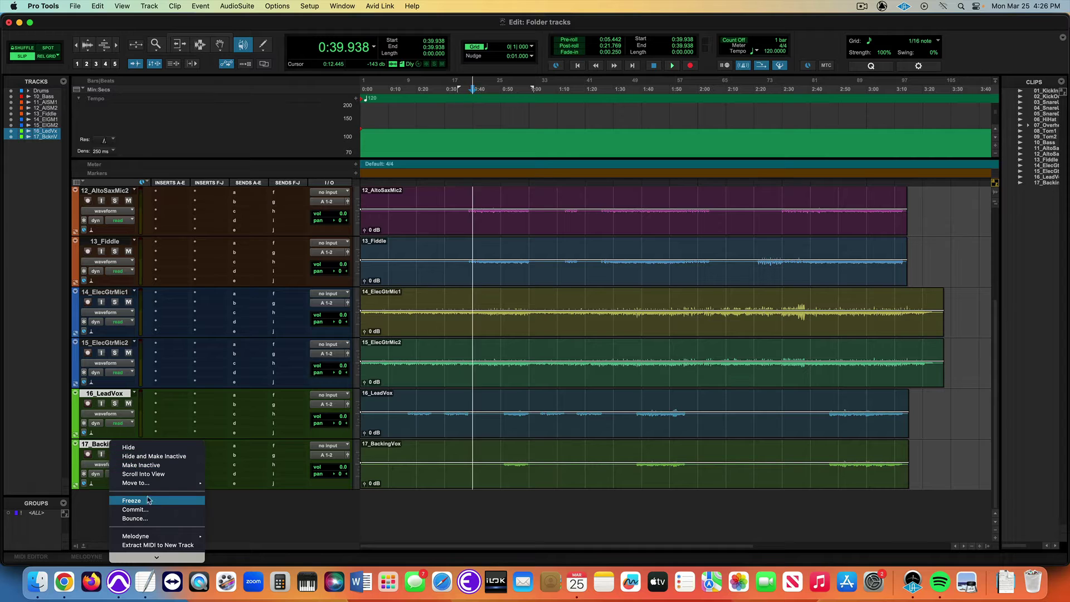
mouse_move(184, 483)
left_click(238, 487)
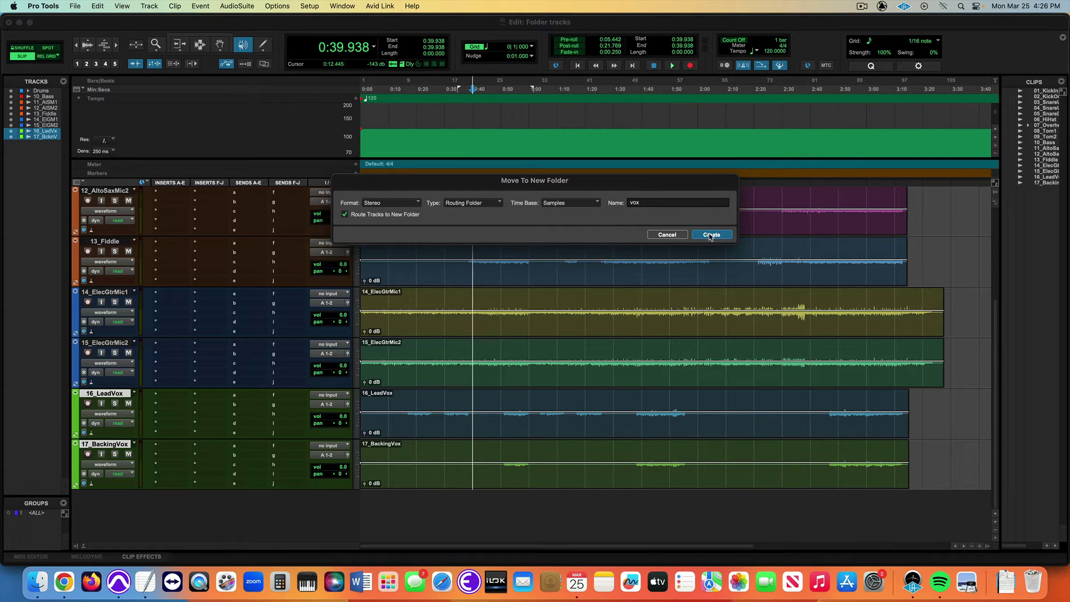
Create the vox routing folder, then audition from 1:41 with 16_LeadVox and the vox folder soloed.
key("Return")
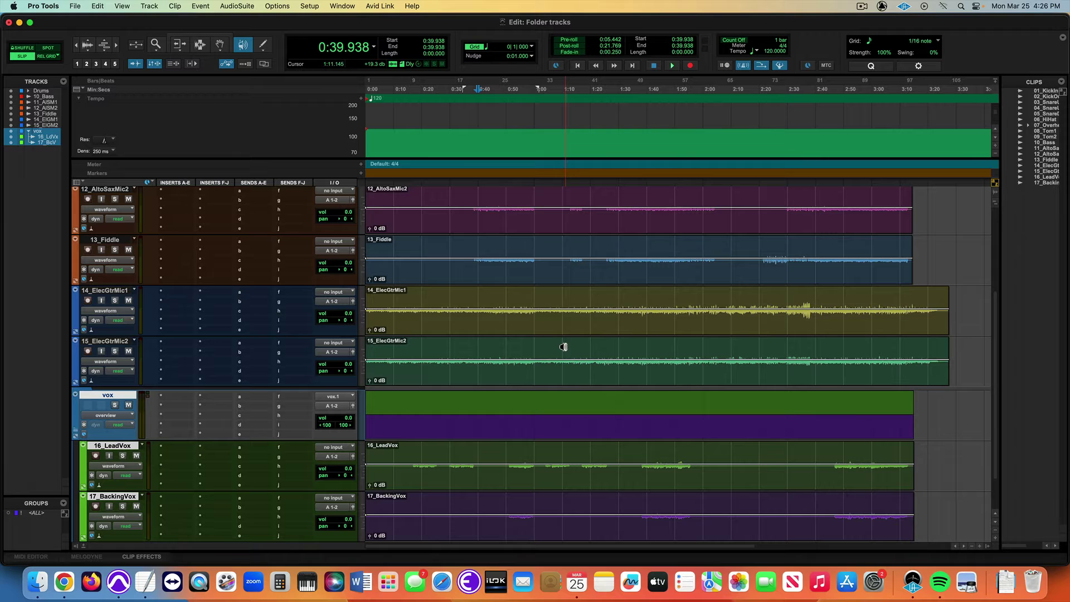
scroll(401, 418, "down", 2)
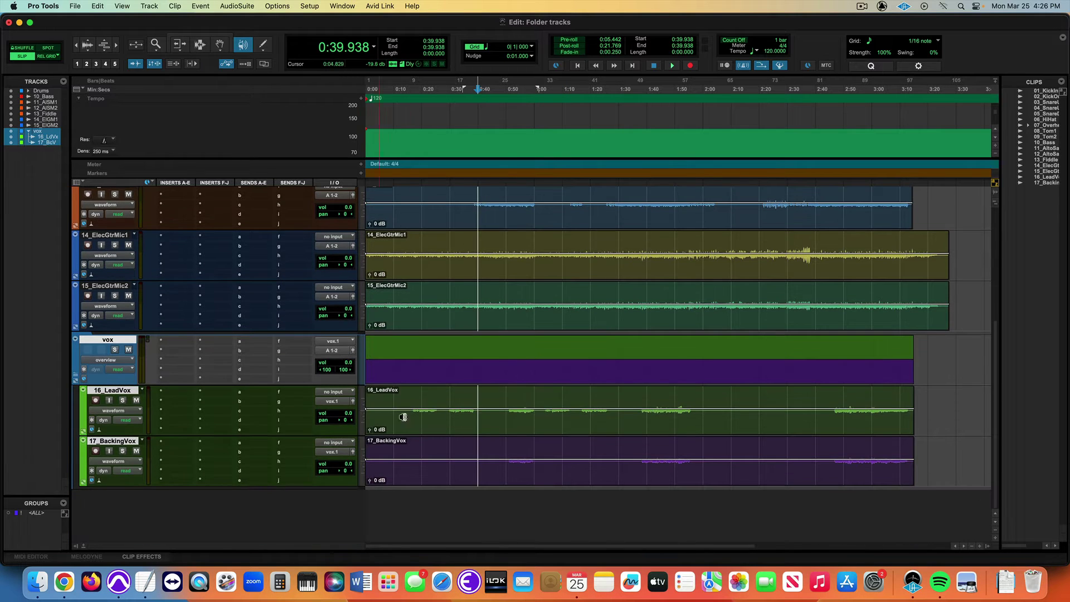
left_click(651, 337)
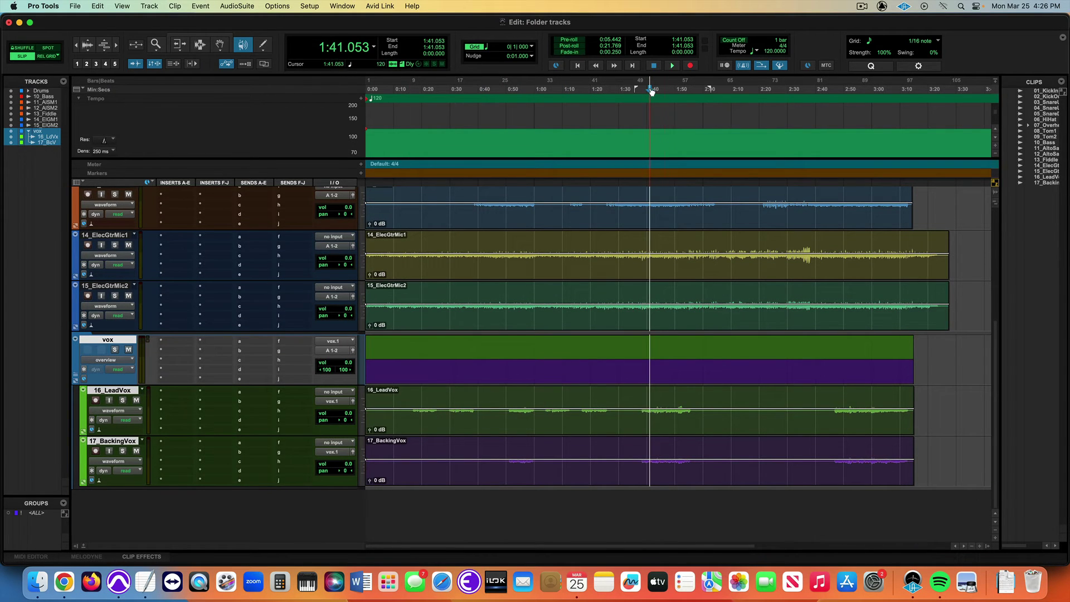
key("space")
left_click(181, 35)
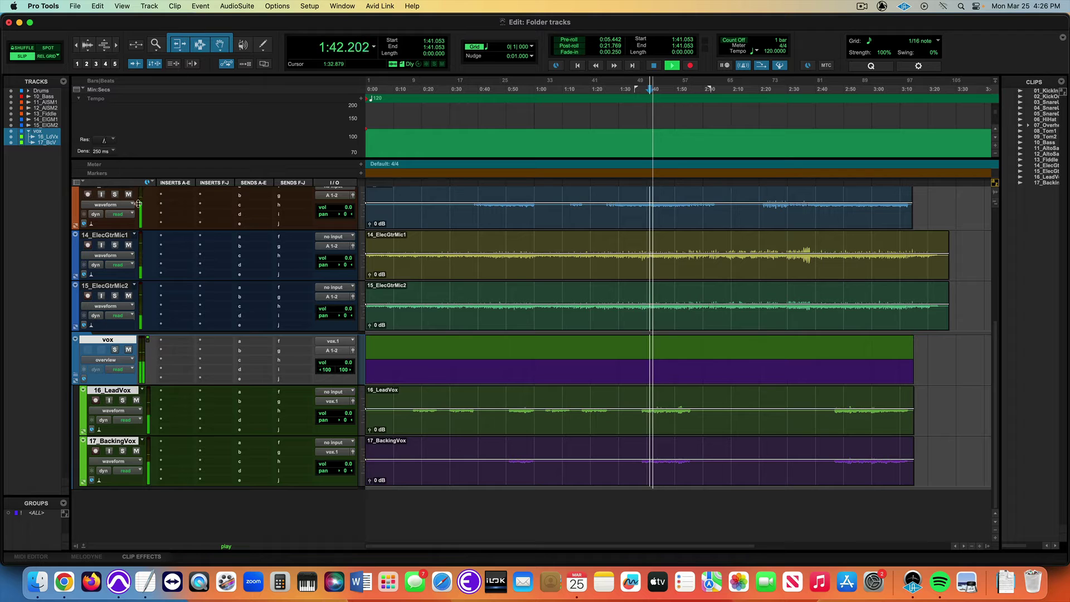
left_click(122, 400)
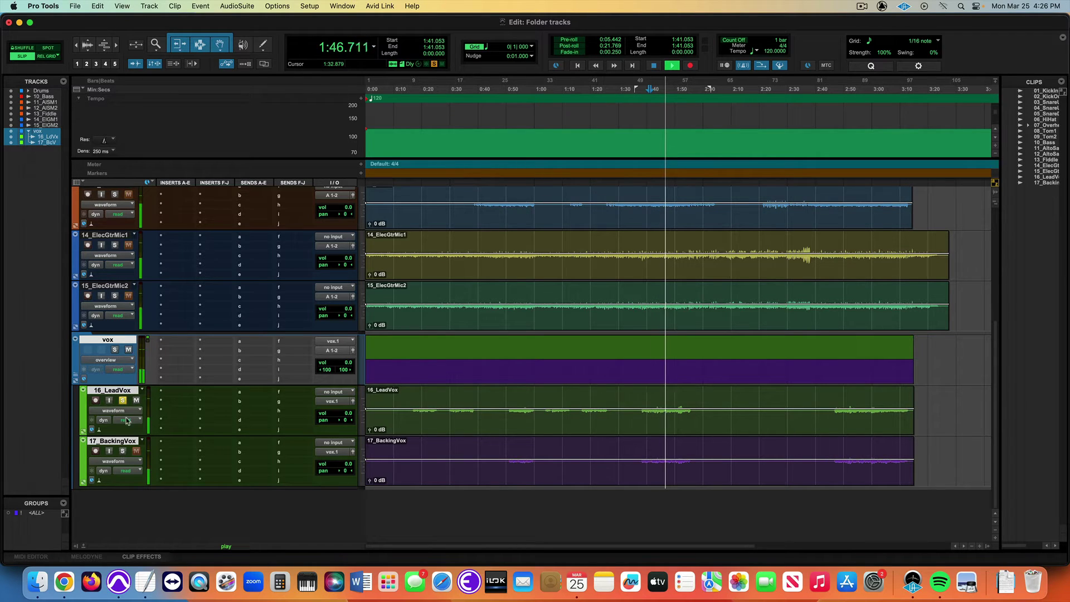
left_click(114, 350)
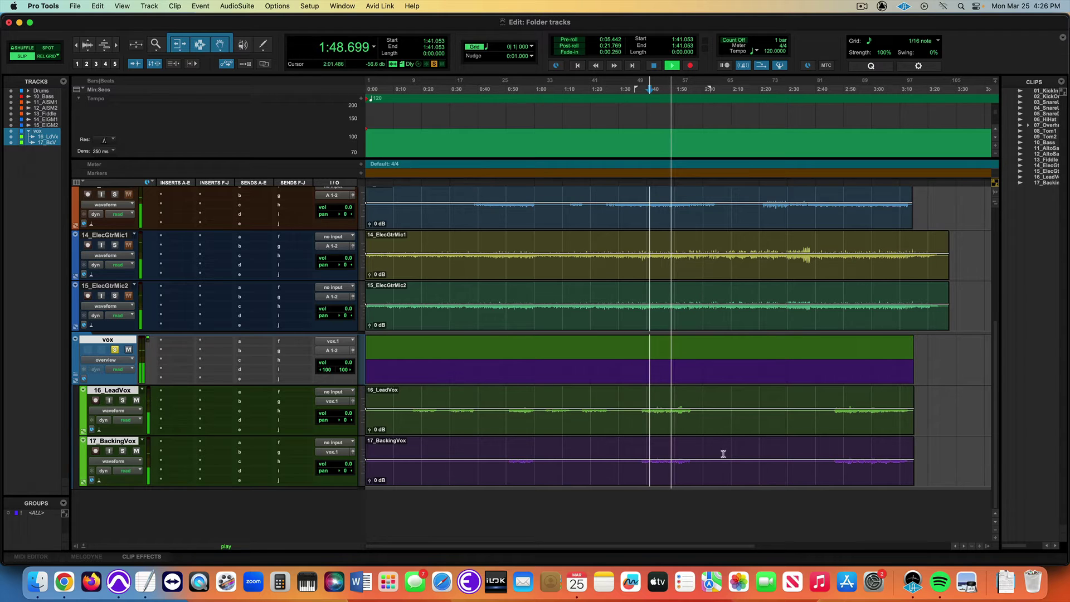
key("space")
Select the 14_ElecGtrMic1 and 15_ElecGtrMic2 tracks together.
scroll(215, 348, "up", 3)
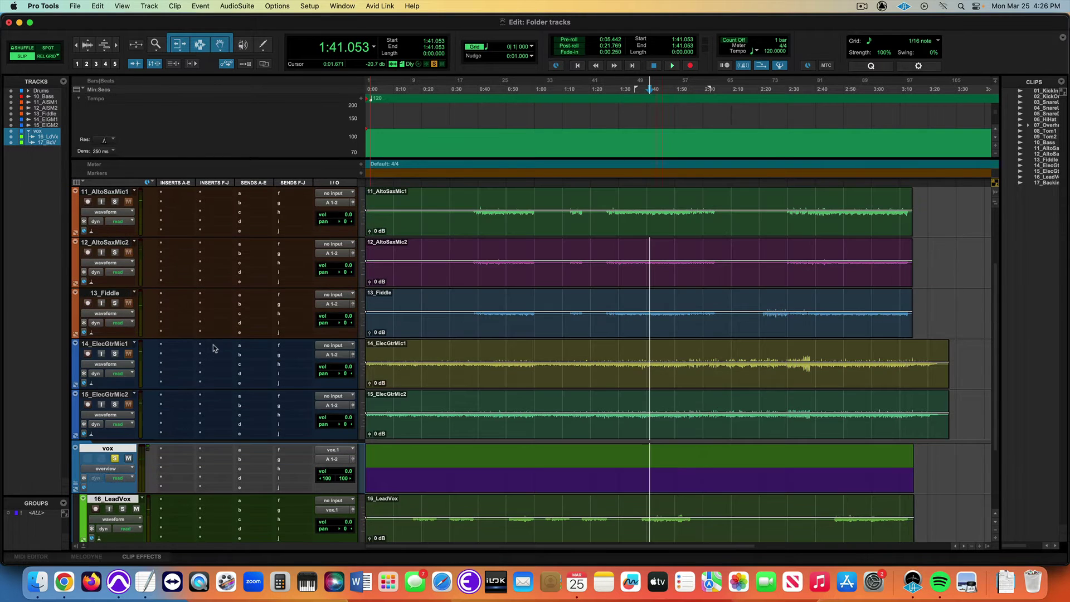
left_click(111, 399)
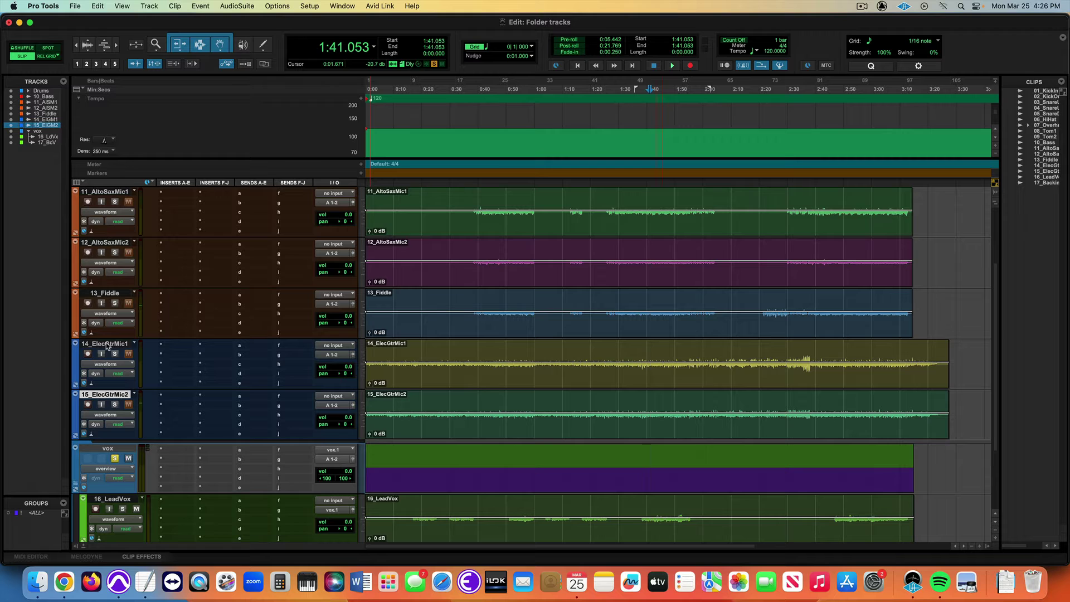
left_click(109, 344, "shift")
scroll(113, 352, "up", 3)
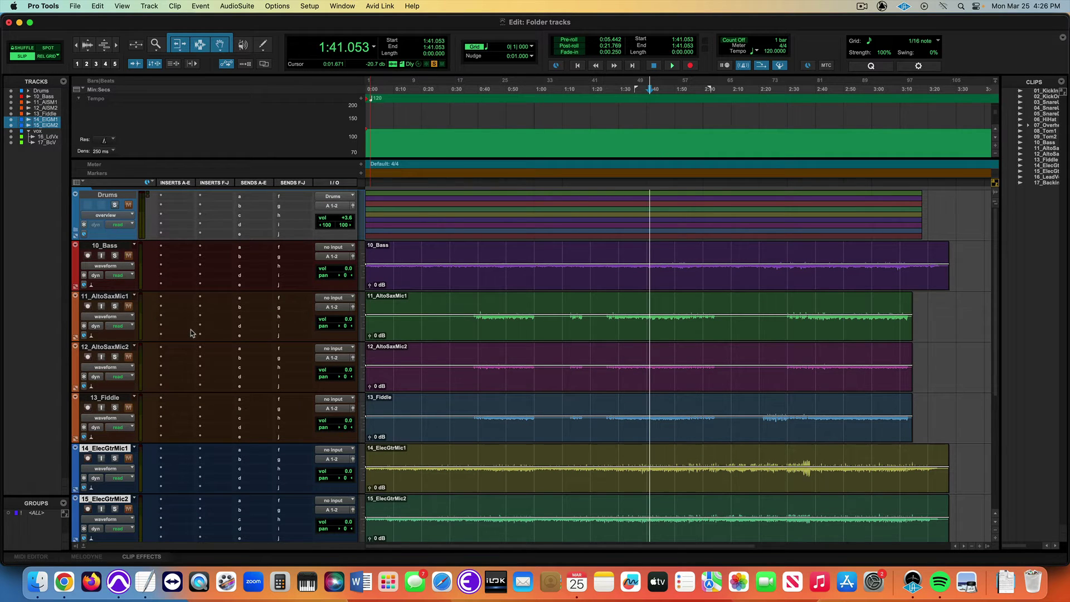
scroll(193, 333, "down", 5)
scroll(195, 335, "up", 3)
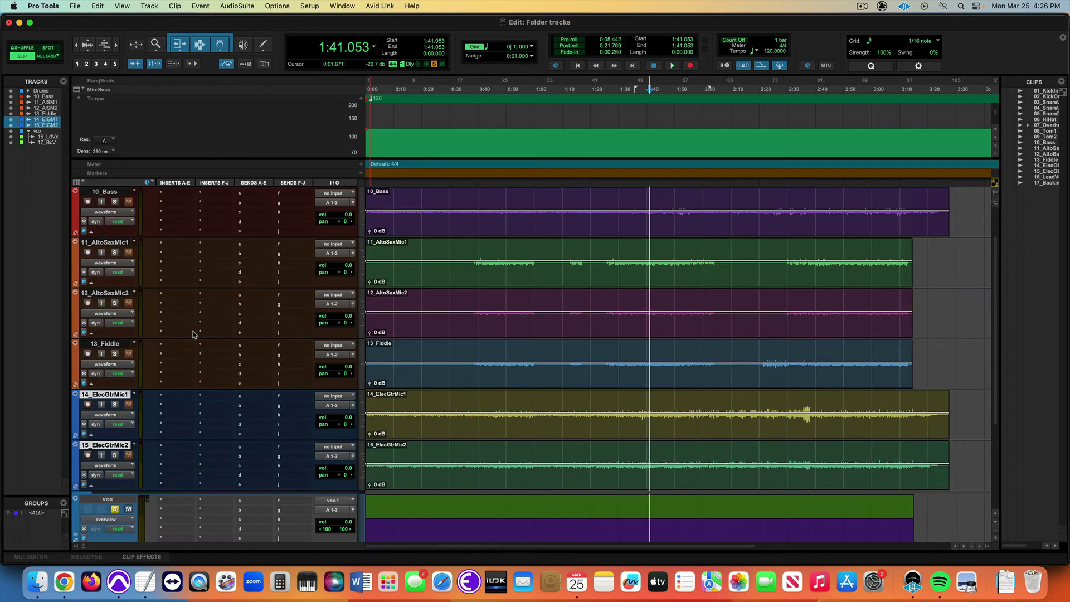
scroll(193, 333, "down", 4)
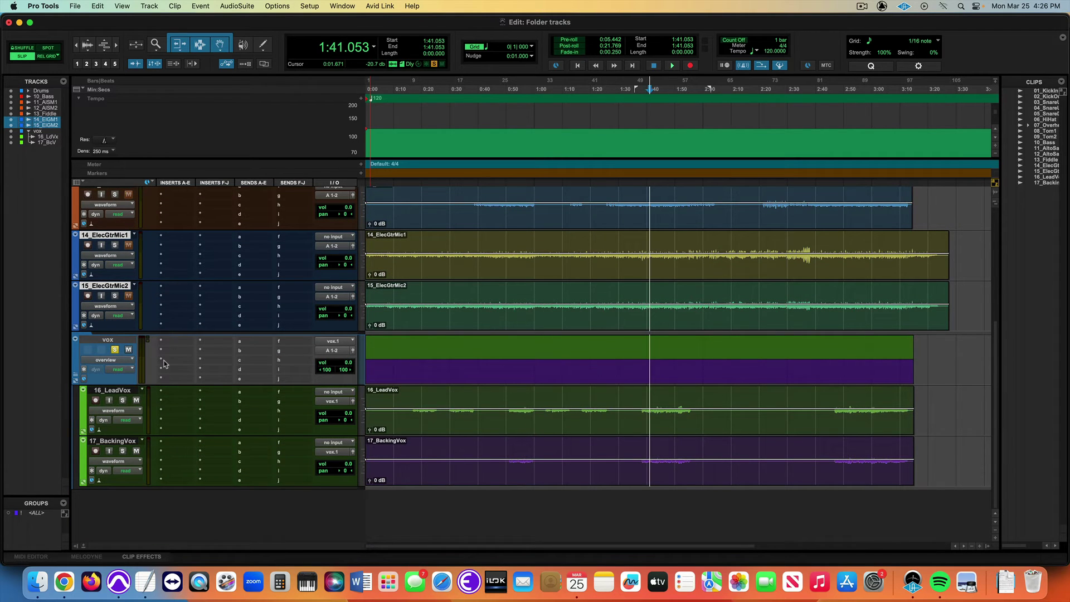
Hide the Inserts F-J and Sends F-J columns in the Edit window.
left_click(77, 182)
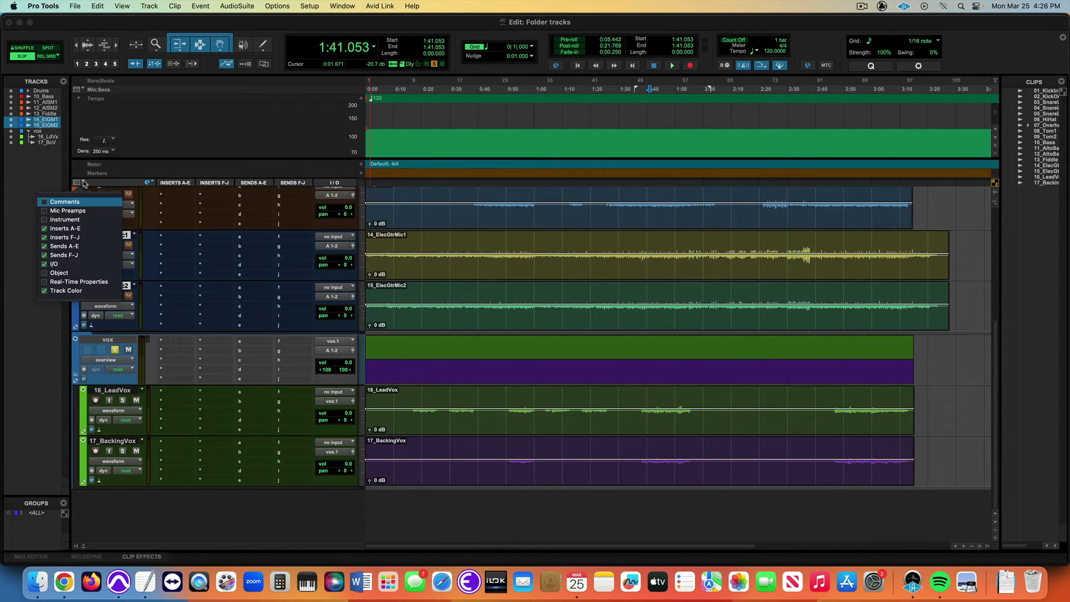
left_click(64, 237)
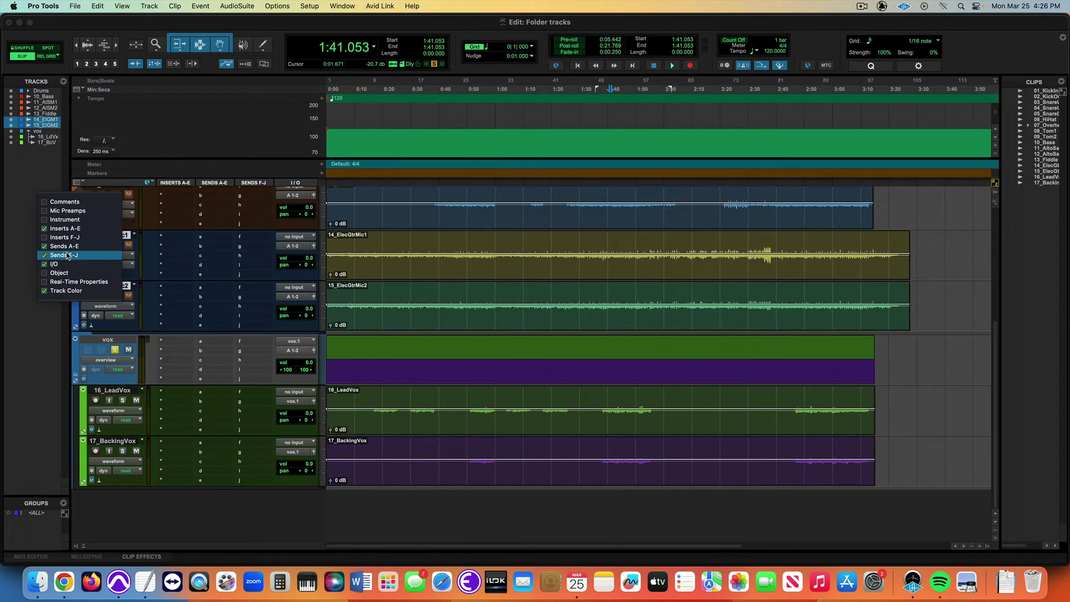
left_click(66, 255)
left_click(229, 540)
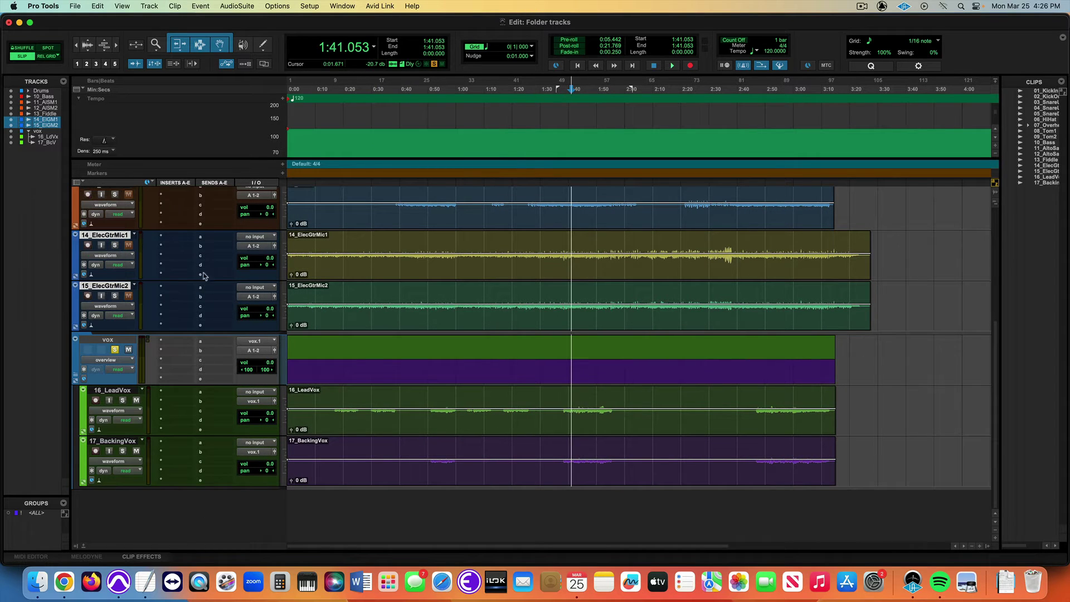
Insert a BF-76 limiter on the vox folder's insert A, audition it, and close its window.
key("space")
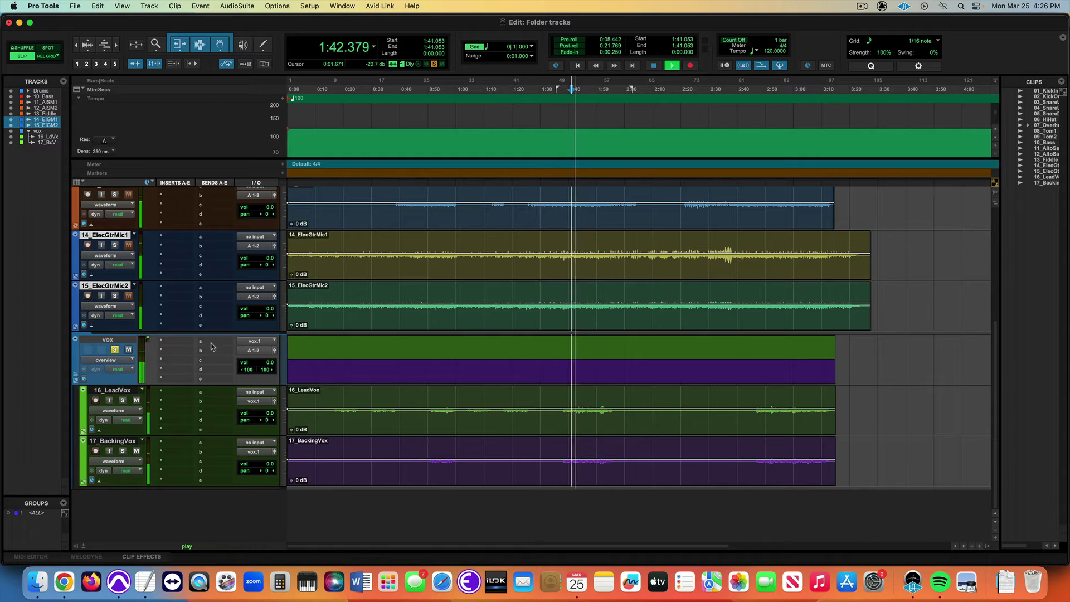
left_click(179, 341)
mouse_move(212, 341)
mouse_move(282, 352)
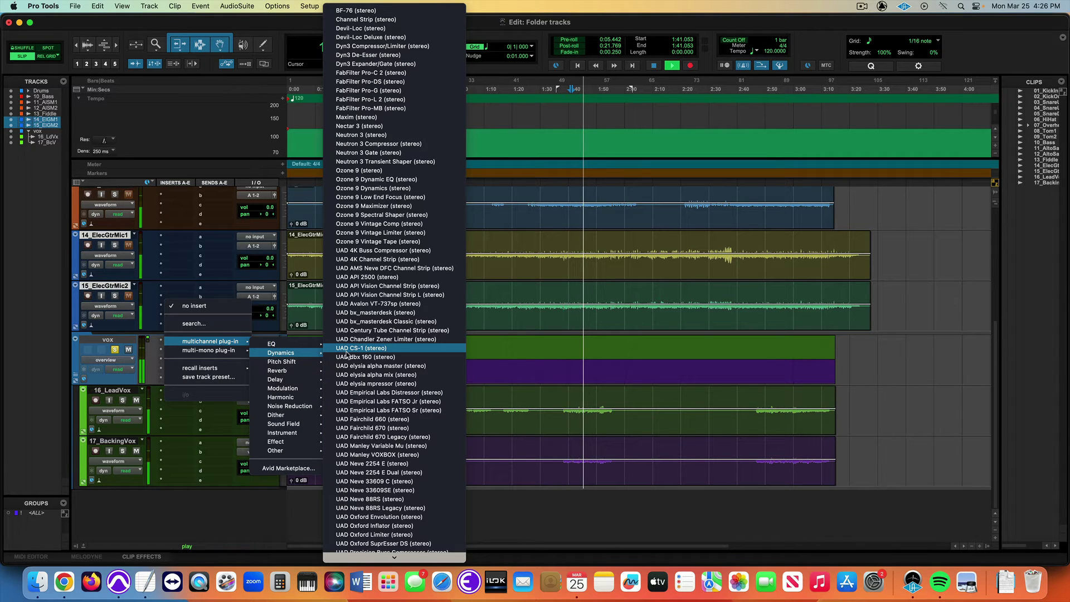
left_click(383, 11)
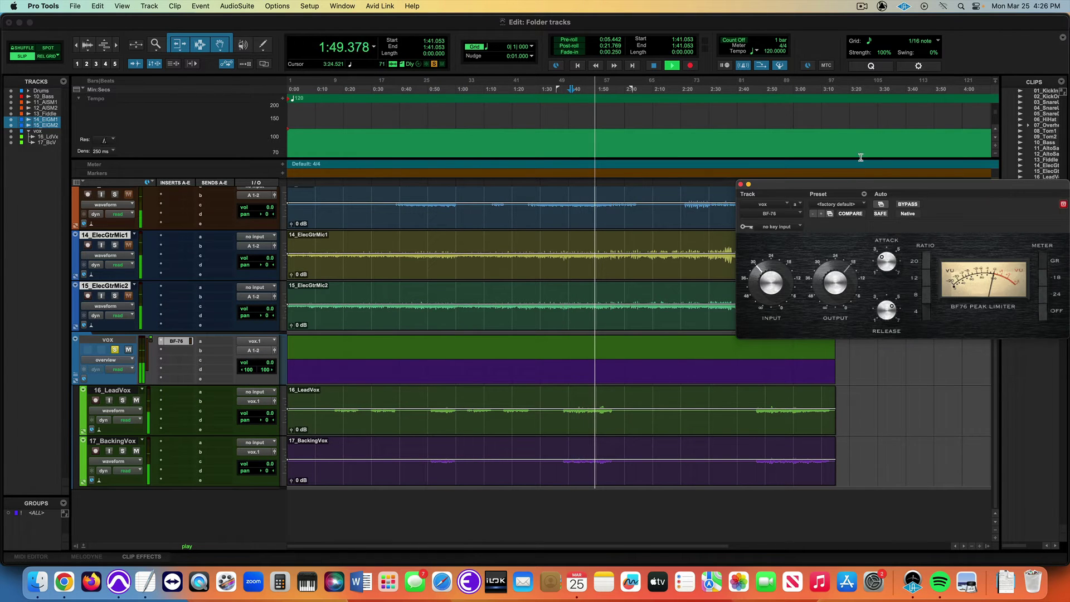
left_click_drag(856, 187, 486, 224)
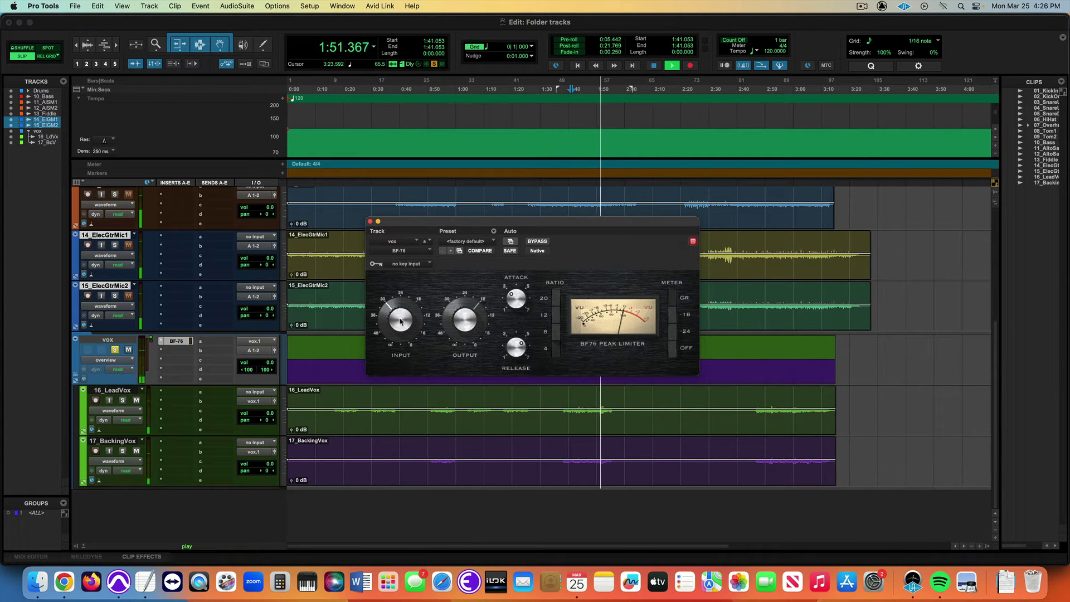
left_click(119, 352)
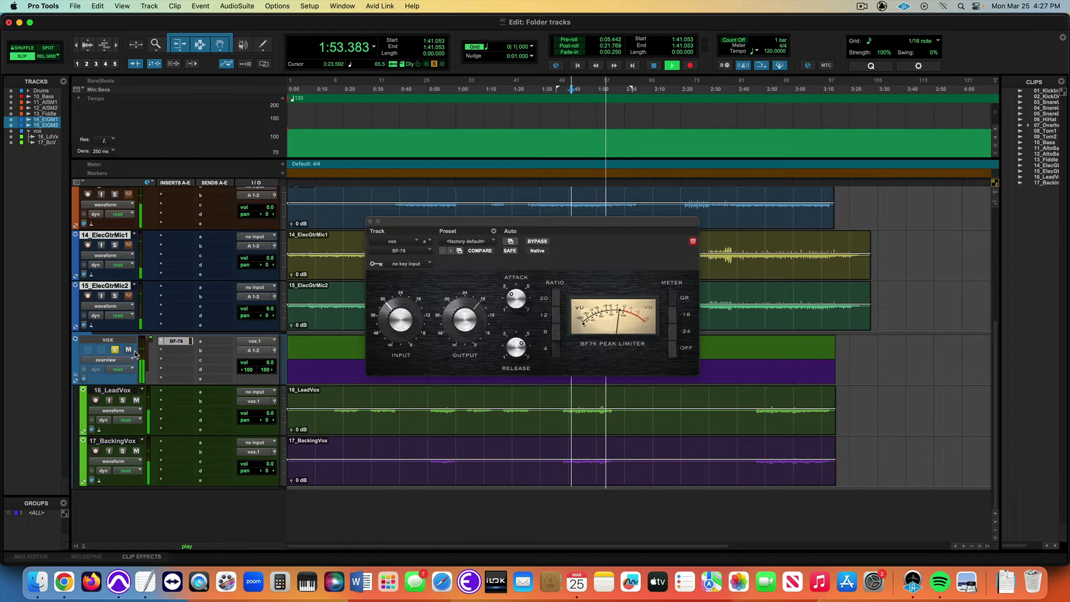
key("space")
key("space")
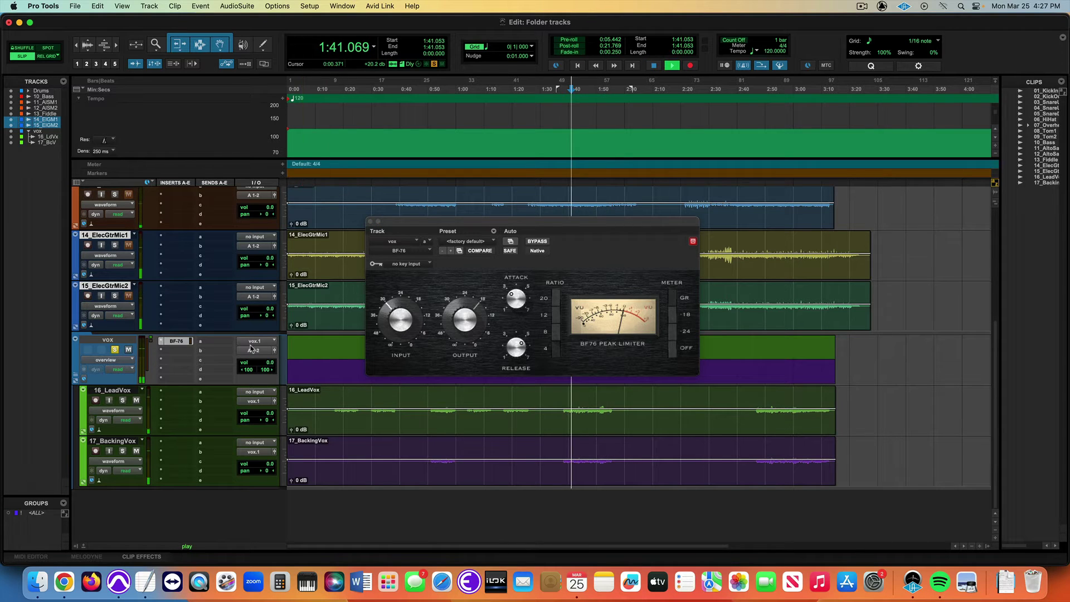
left_click(391, 337)
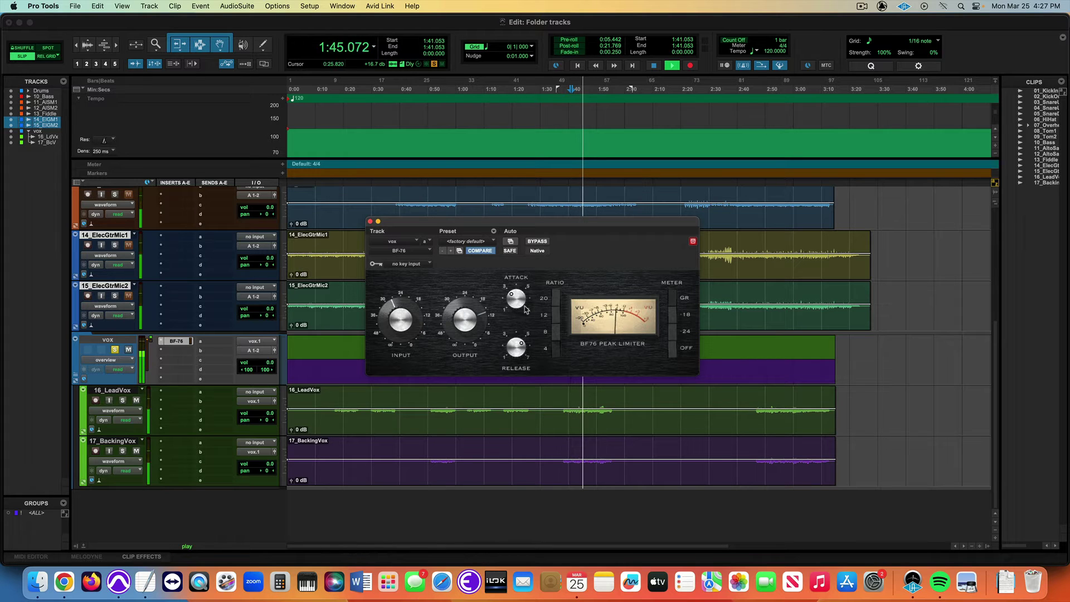
left_click(370, 222)
key("space")
key("space")
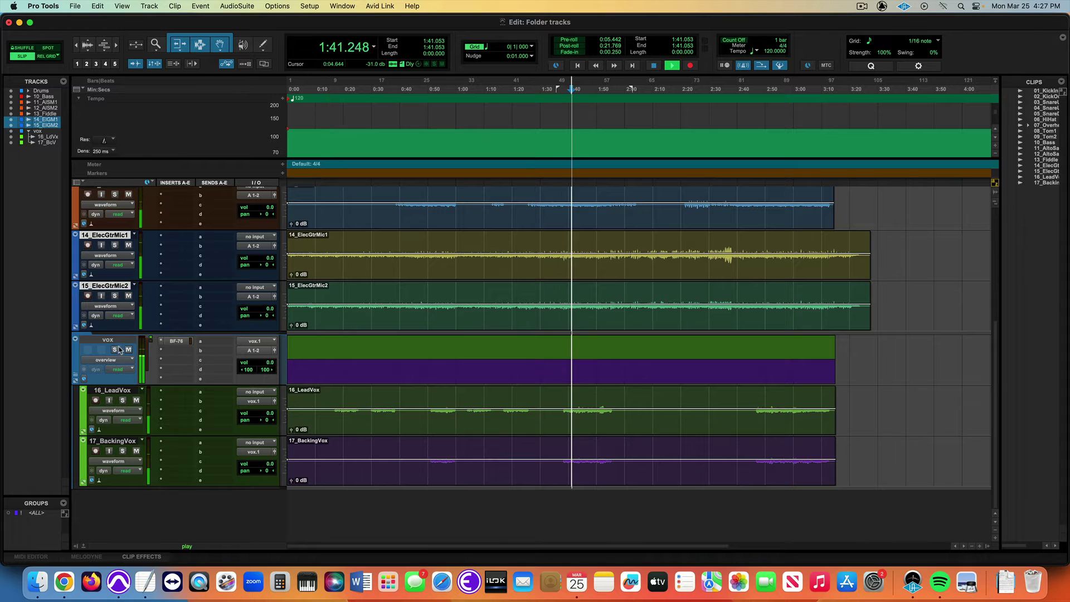
Play the soloed Drums folder, then select 11_AltoSaxMic1, 12_AltoSaxMic2 and 13_Fiddle.
scroll(215, 331, "up", 5)
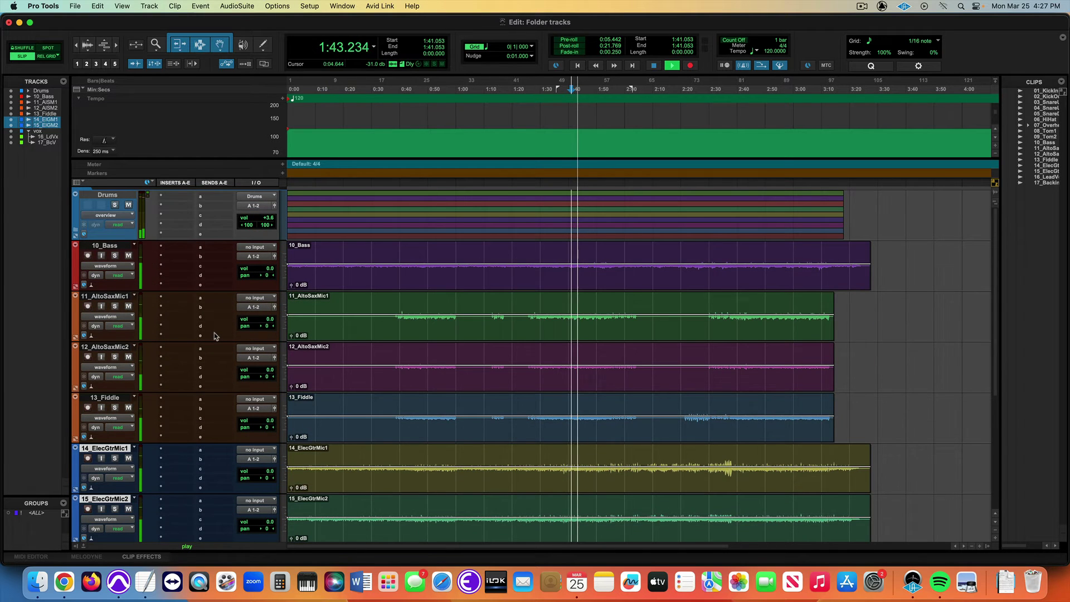
key("space")
left_click(115, 205)
key("space")
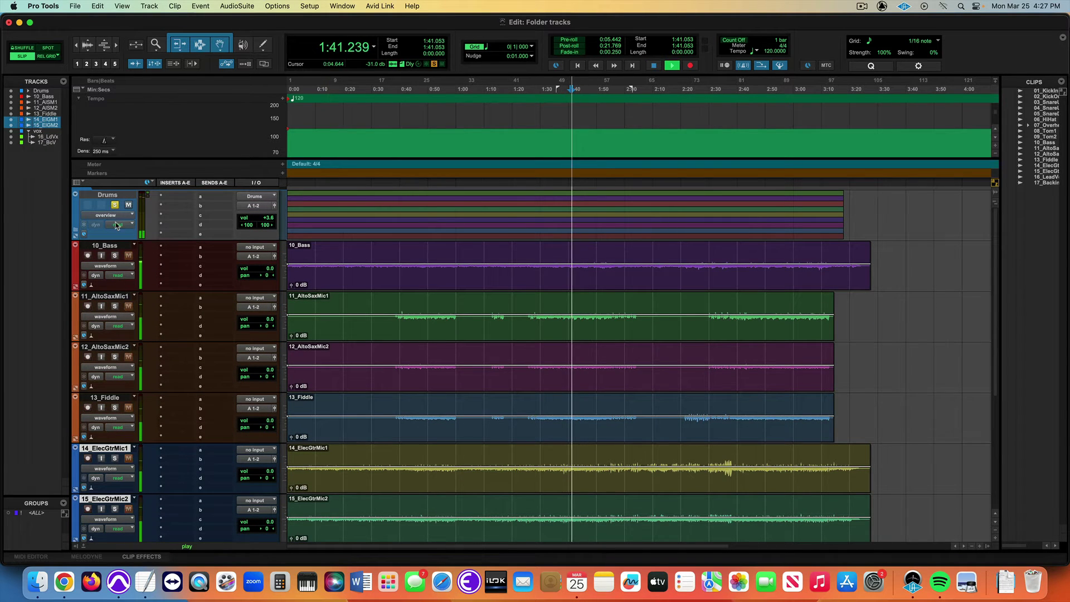
scroll(114, 289, "down", 5)
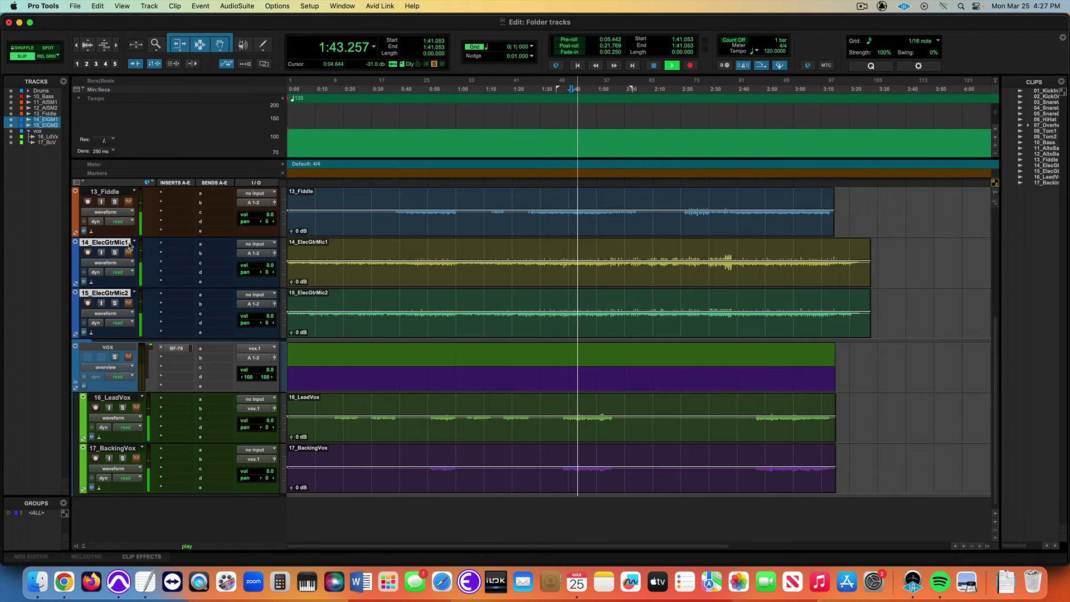
scroll(115, 290, "up", 5)
key("space")
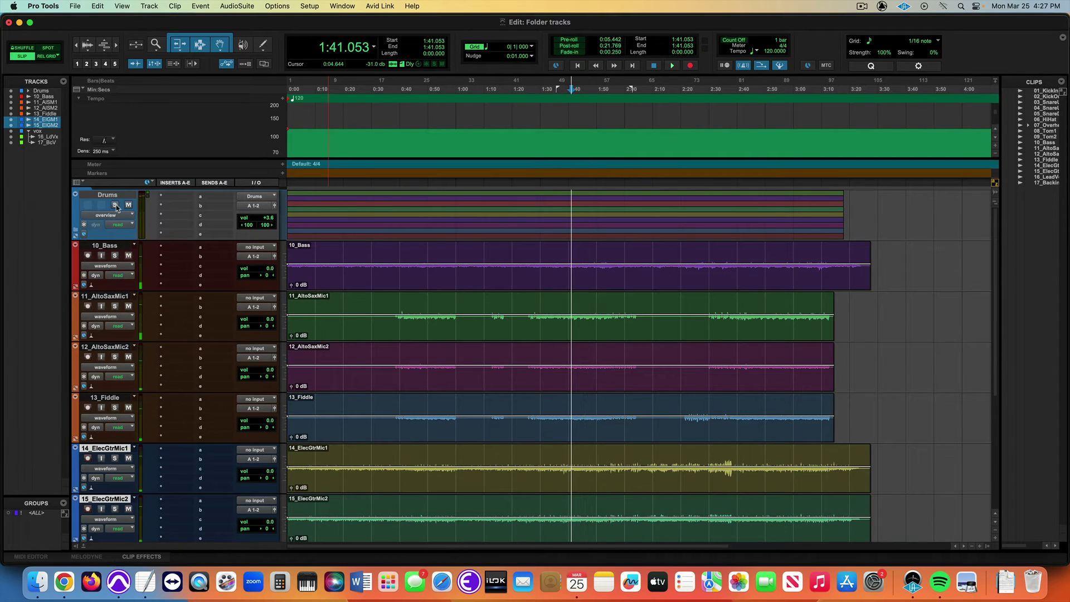
left_click(109, 297)
left_click(110, 398, "shift")
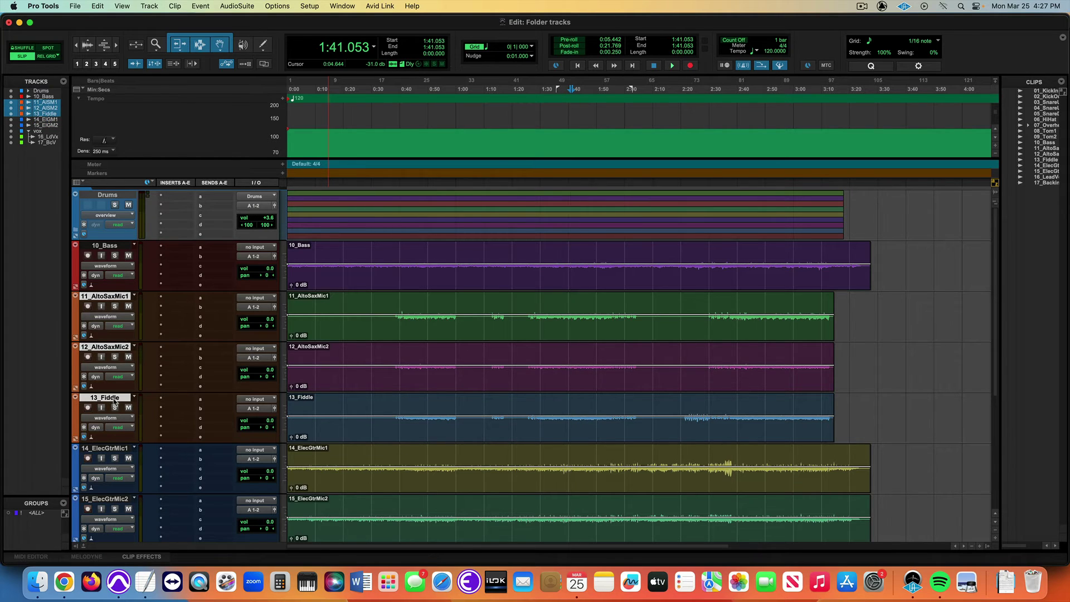
Route the selected horn tracks' output to a new stereo Aux Input track named 'horns'.
right_click(108, 298)
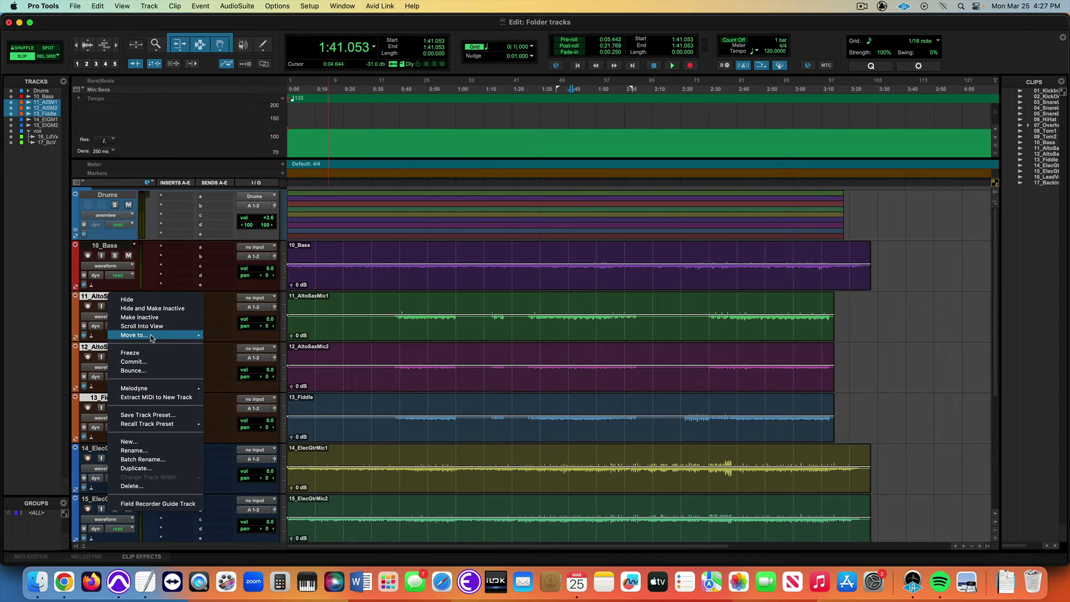
mouse_move(151, 337)
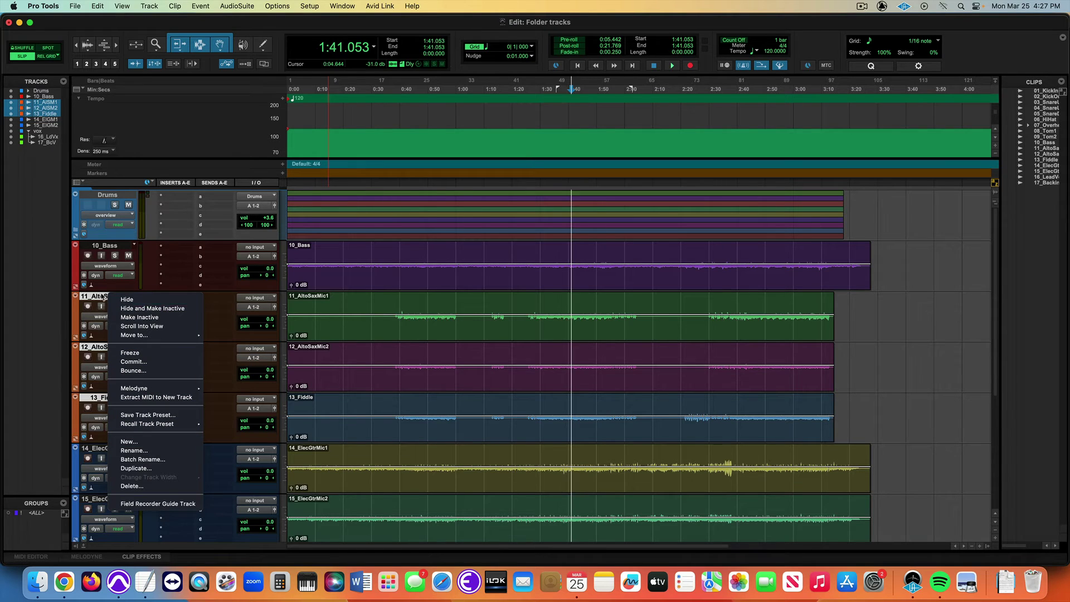
left_click(261, 302)
right_click(258, 311)
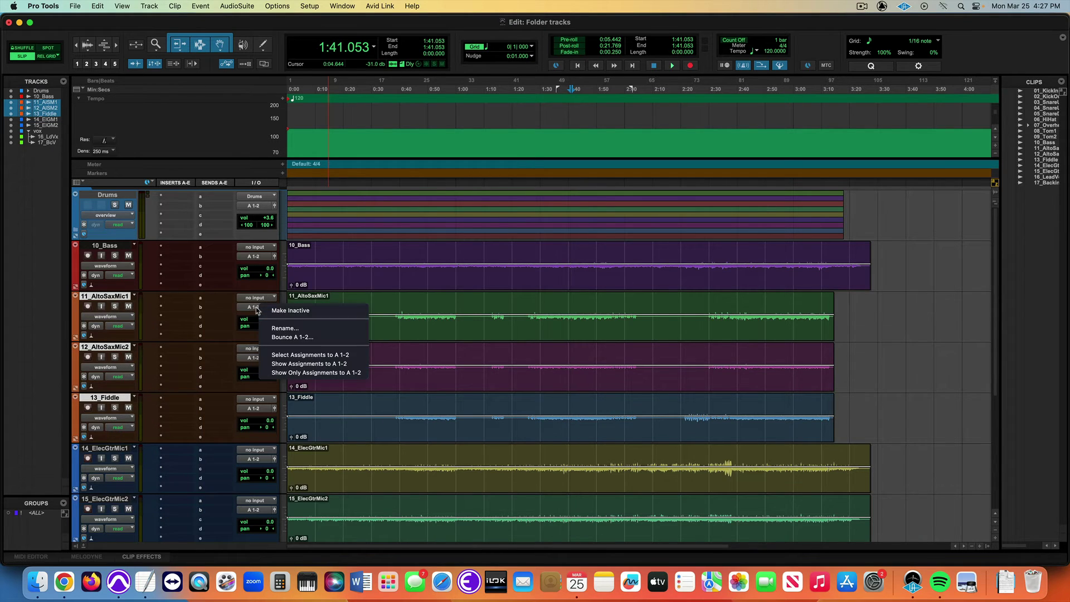
left_click(260, 356)
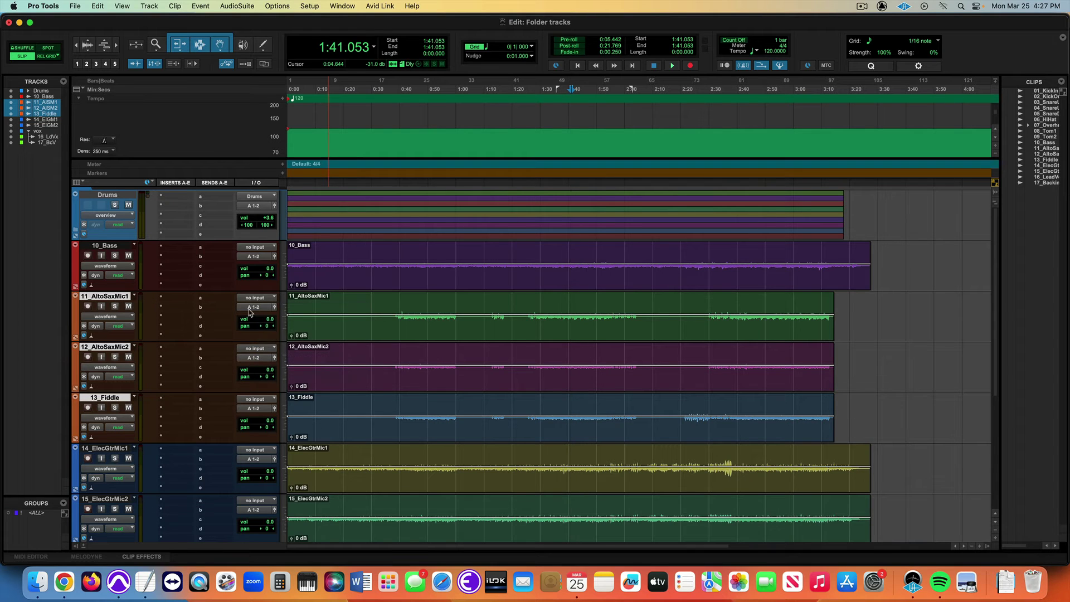
left_click(260, 355)
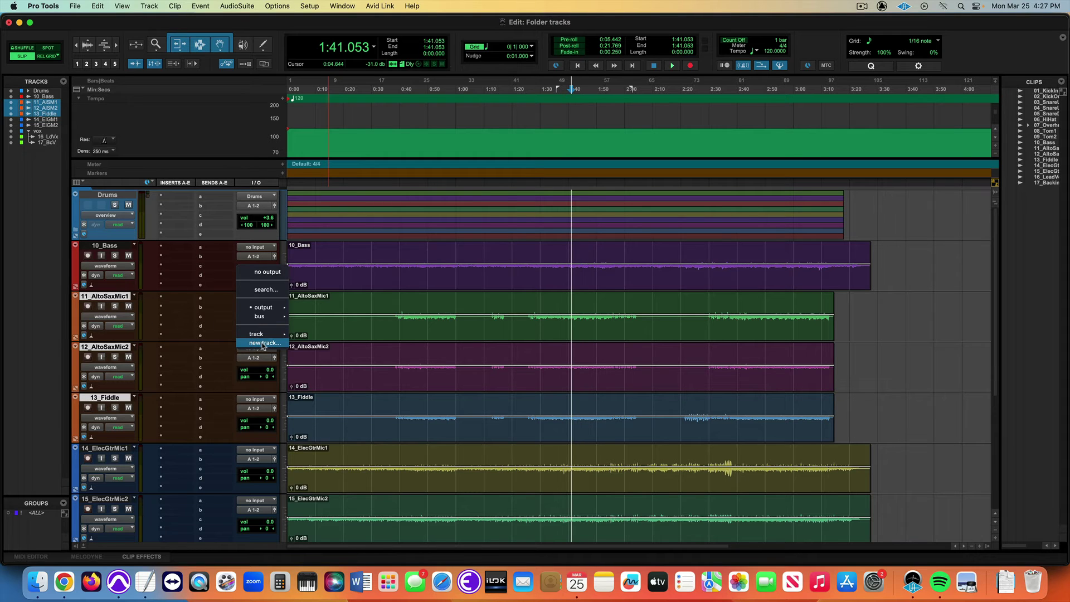
left_click(264, 343)
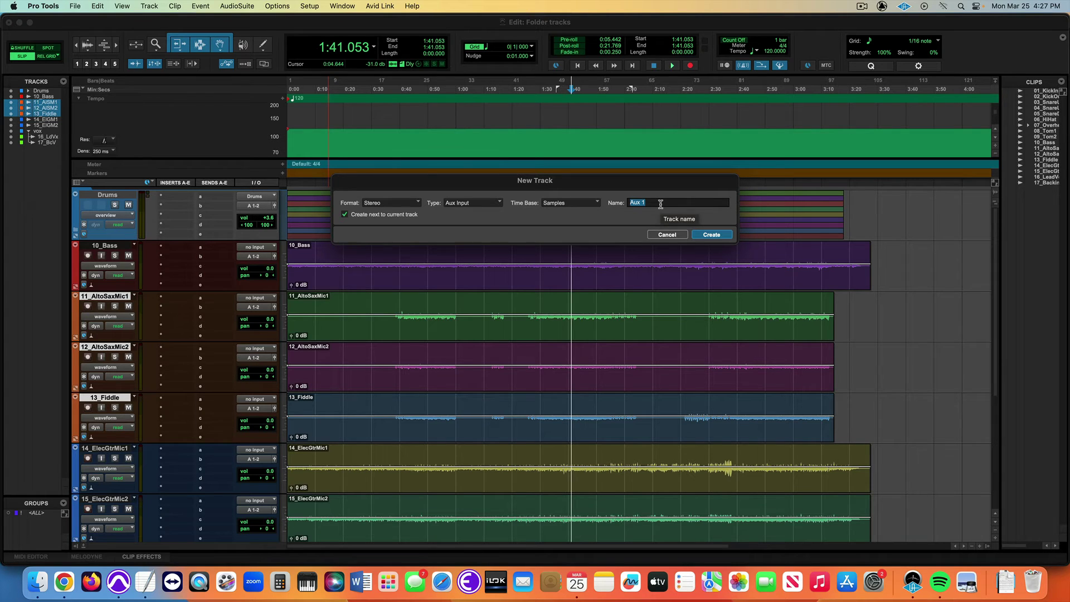
type("horns")
Create the horns aux, place it below 10_Bass, and audition 11_AltoSaxMic1 in solo.
left_click(711, 234)
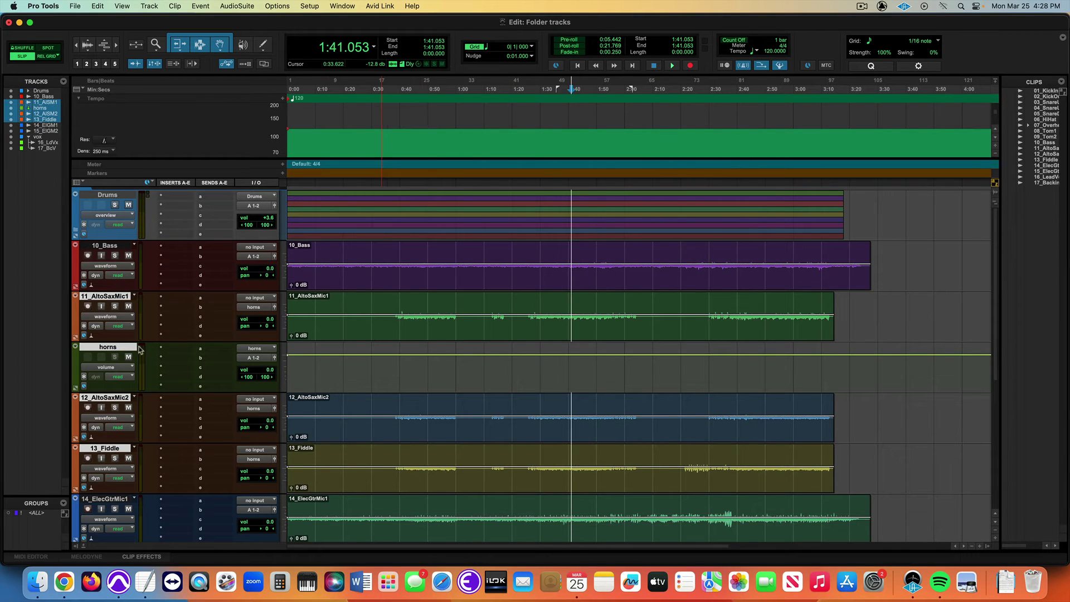
left_click_drag(105, 349, 109, 295)
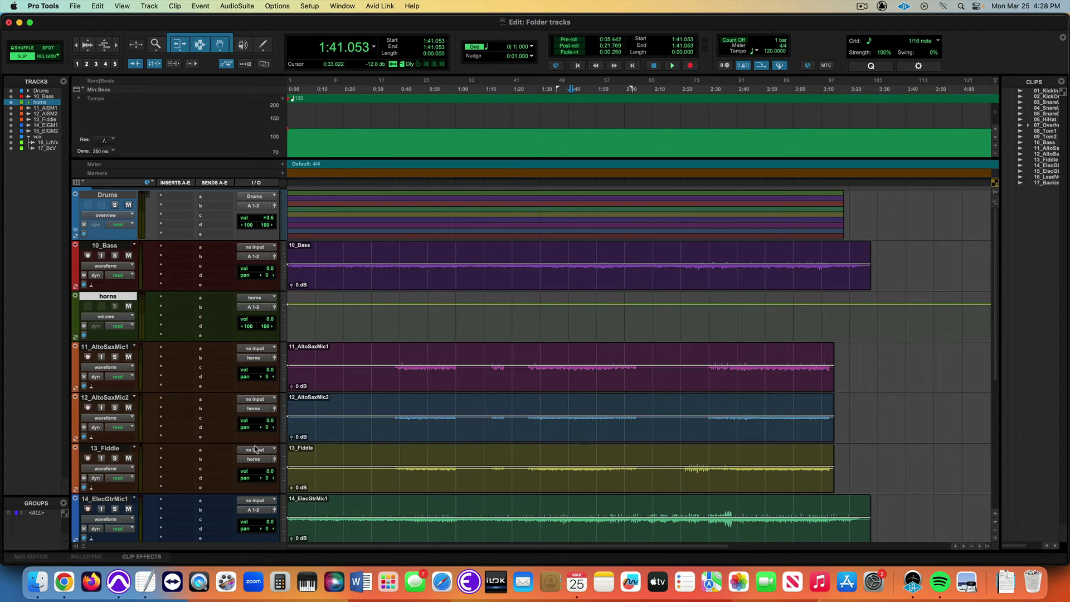
left_click(115, 357)
key("space")
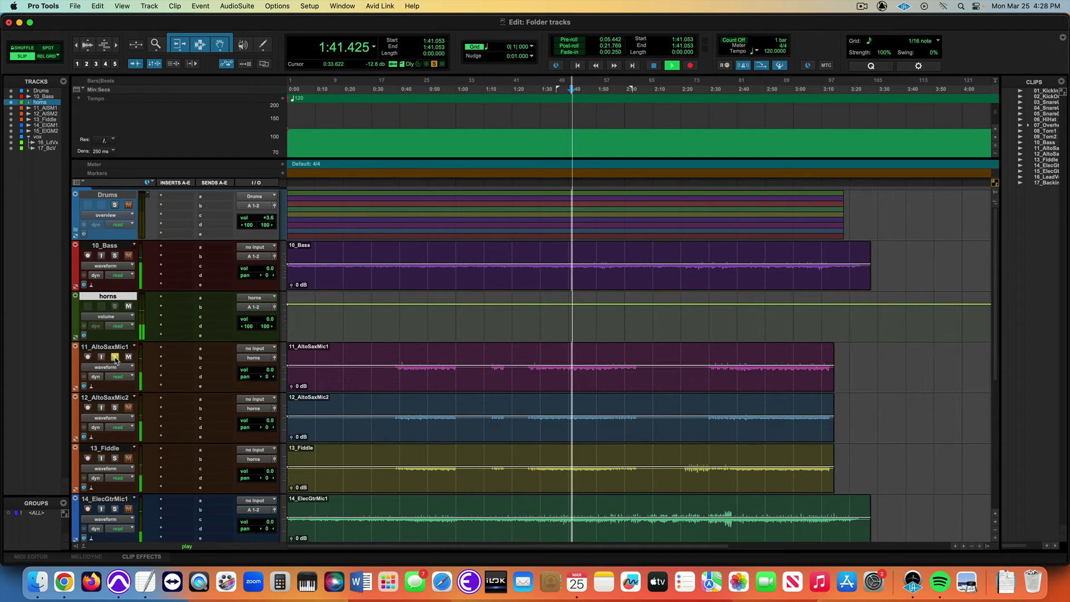
key("space")
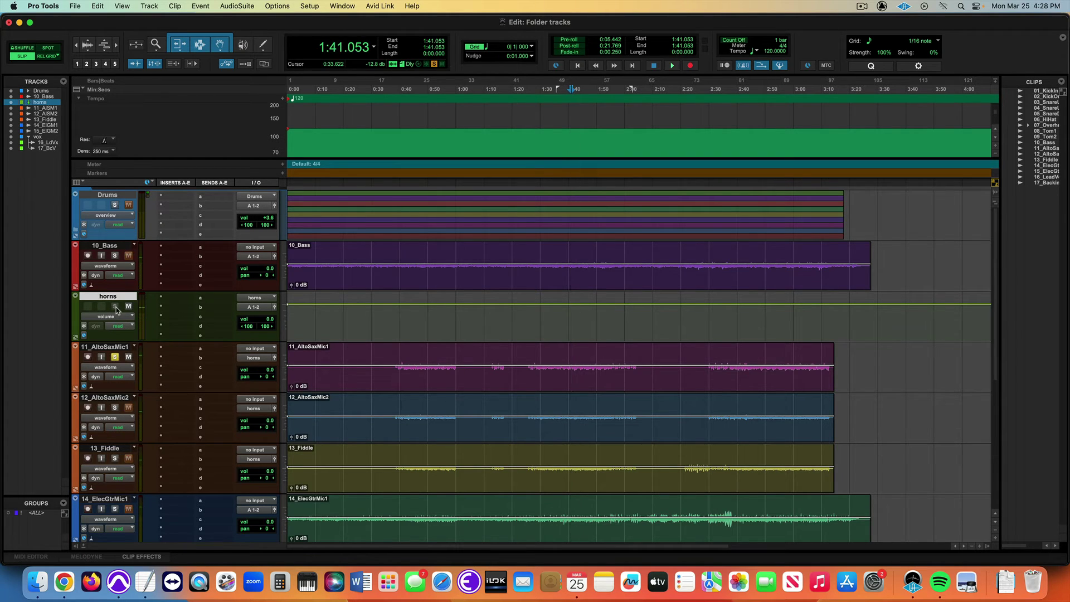
key("space")
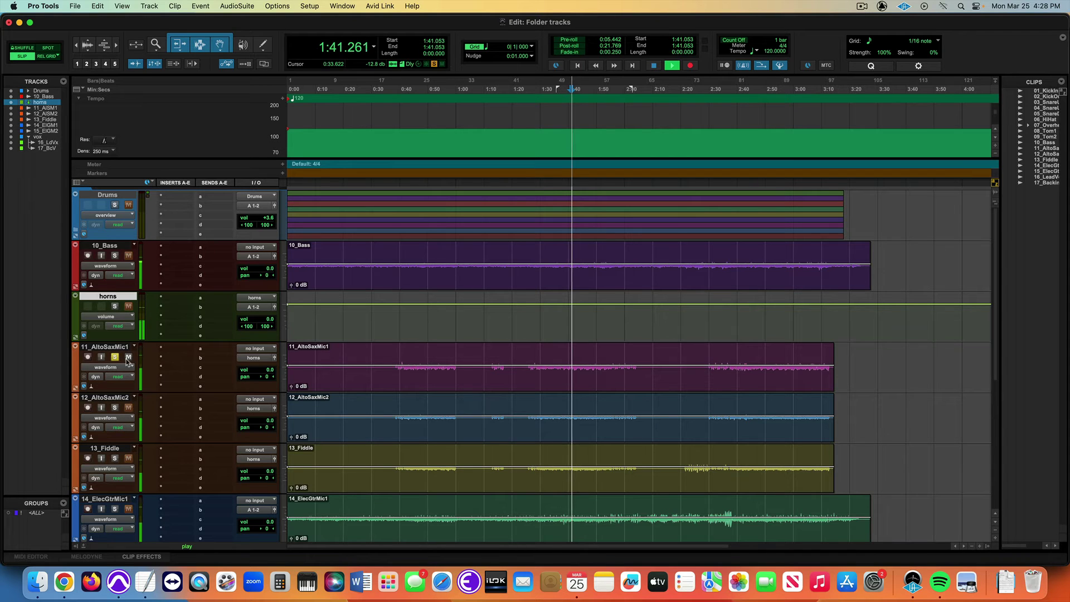
key("space")
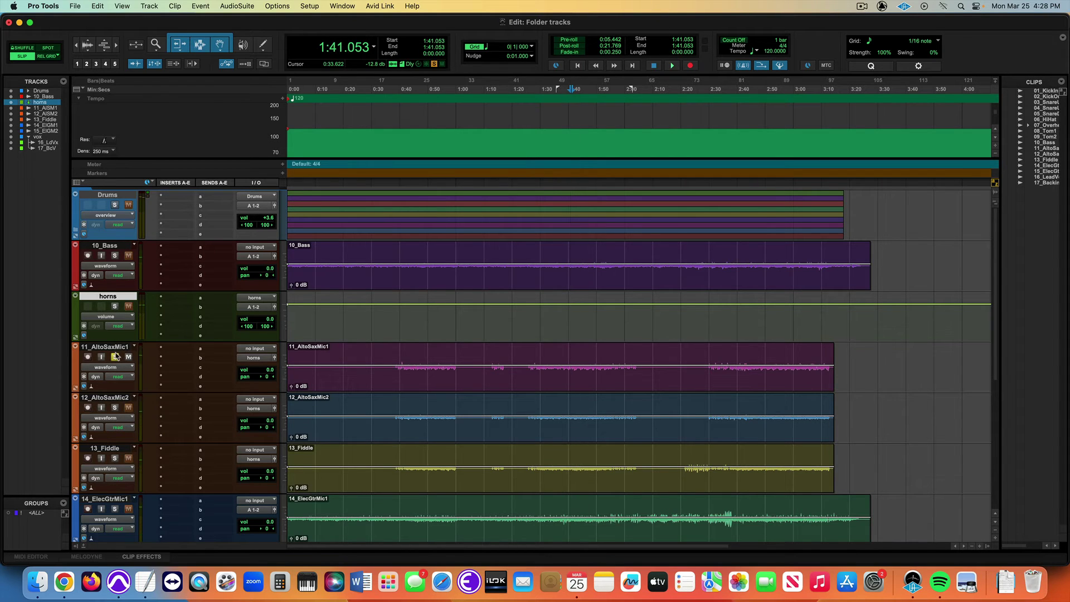
key("space")
key("space")
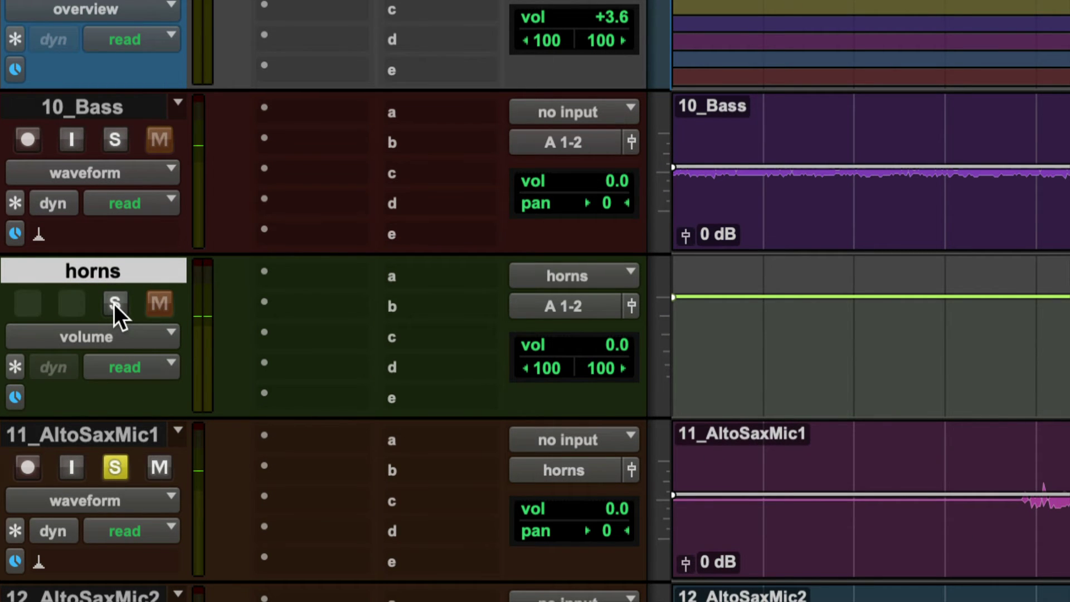
Make the horns aux track solo-safe.
left_click(113, 303, "super")
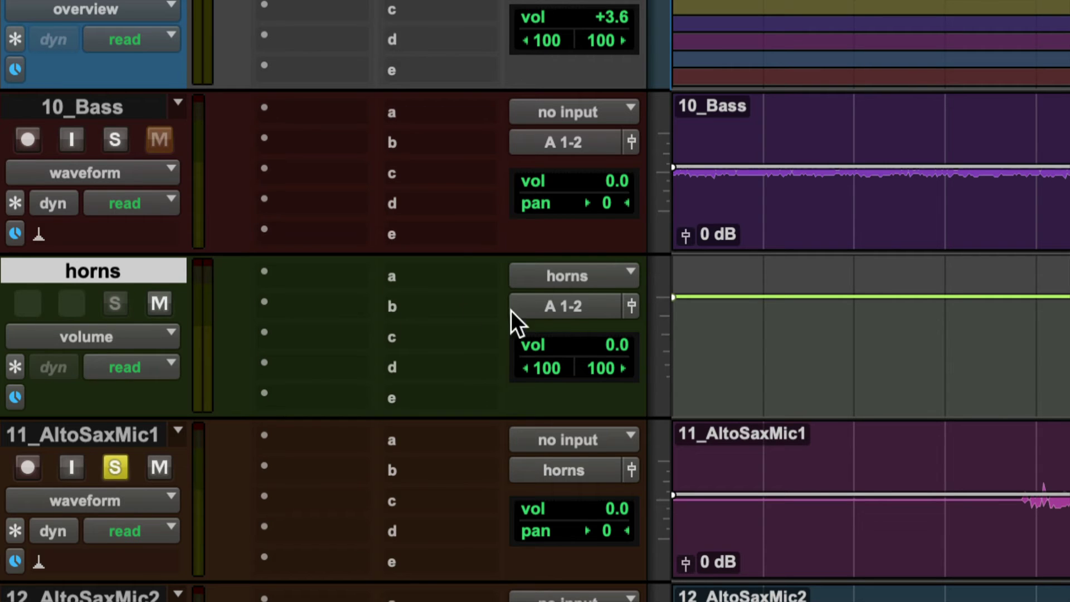
left_click(115, 304, "super")
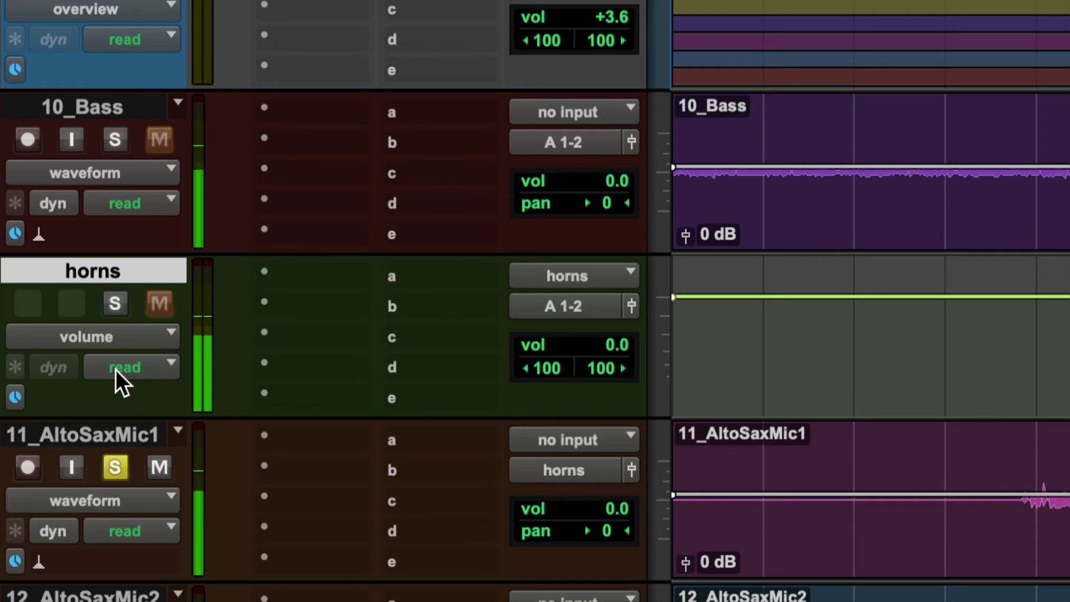
left_click(115, 302, "super")
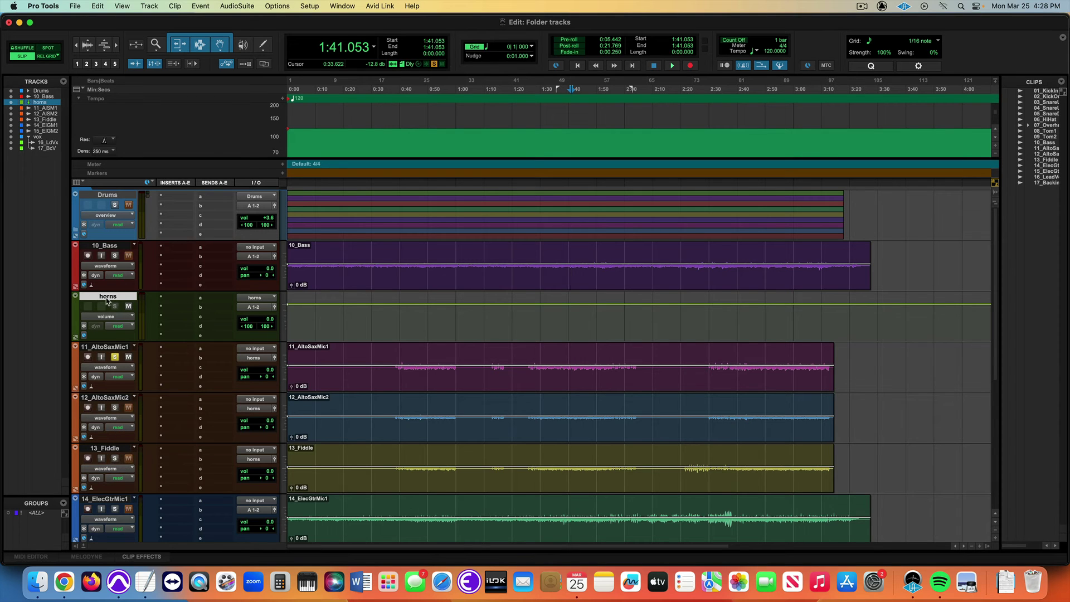
Switch to the Mix window and briefly audition the Drums folder in solo.
key("super+equal")
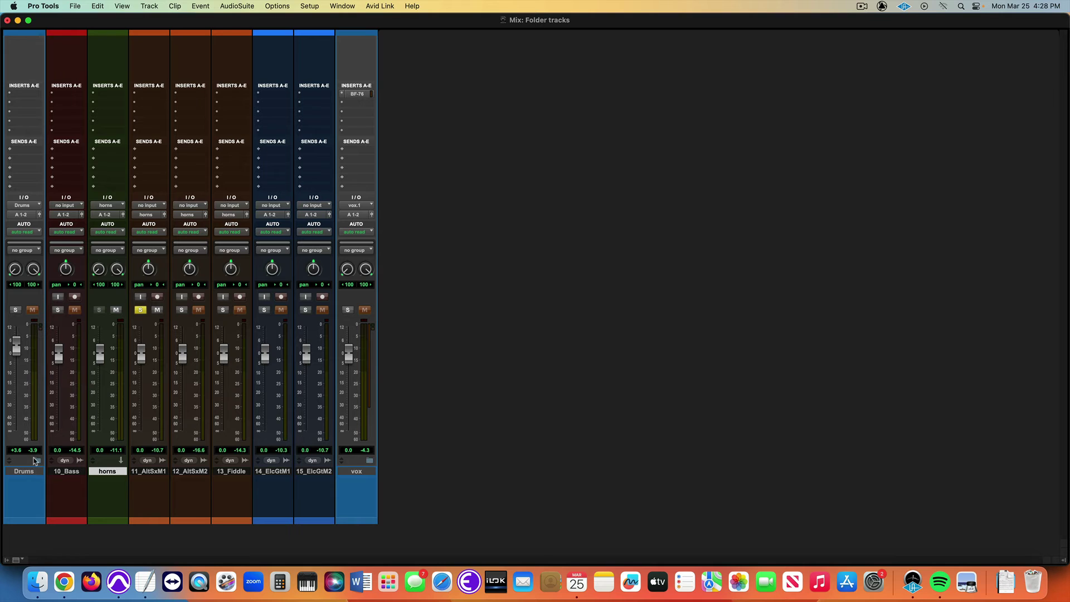
left_click(37, 461)
left_click(37, 461)
left_click(16, 310)
left_click(140, 310)
key("space")
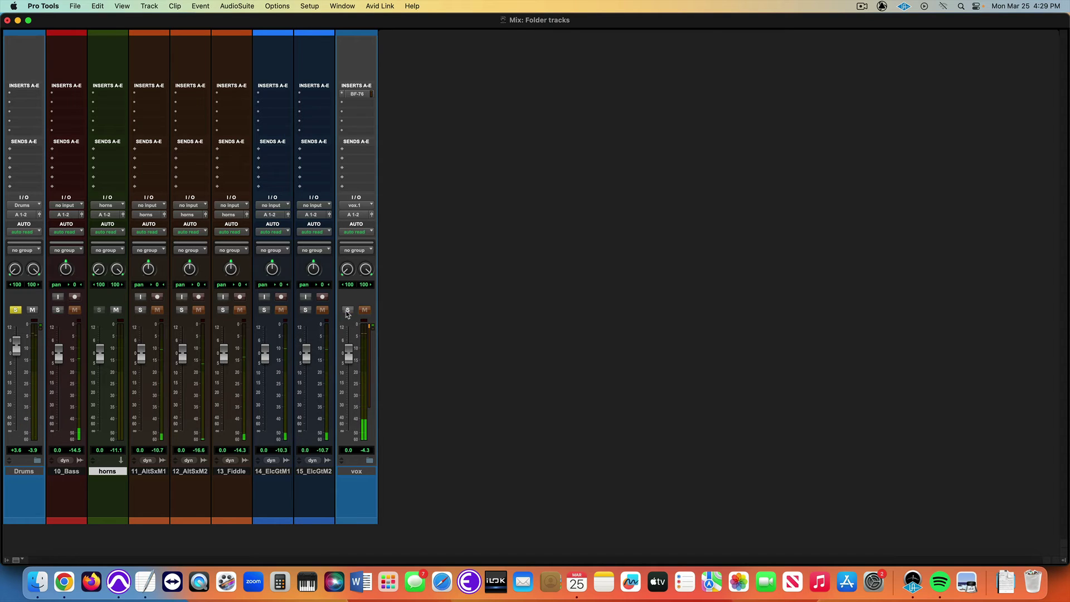
left_click(17, 310)
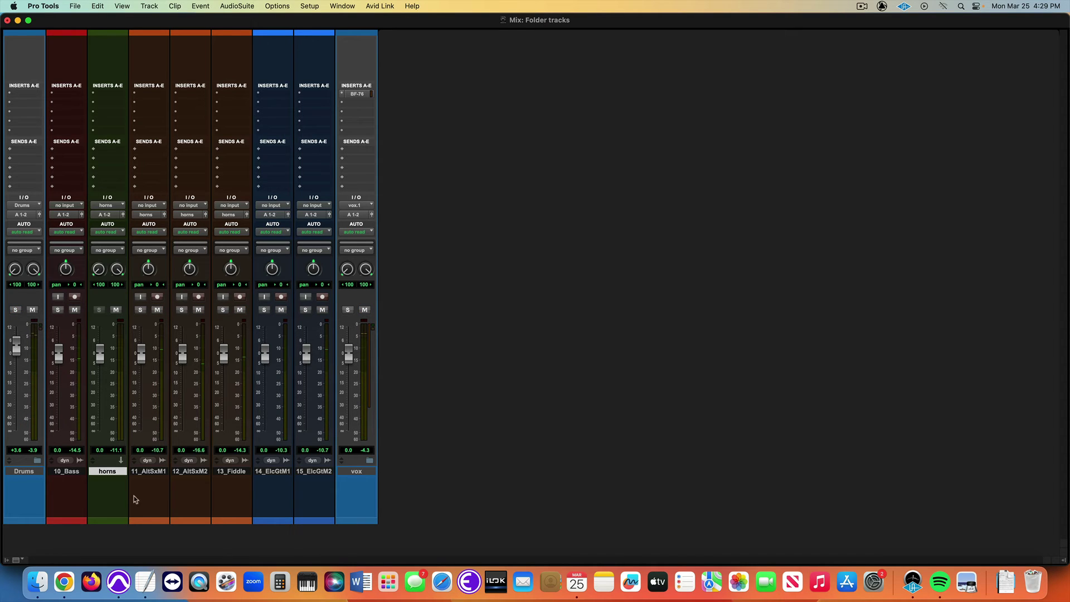
Select horns through 13_Fiddle and solo 11_AltSxM1, 12_AltSxM2 and 13_Fiddle.
left_click(240, 473, "shift")
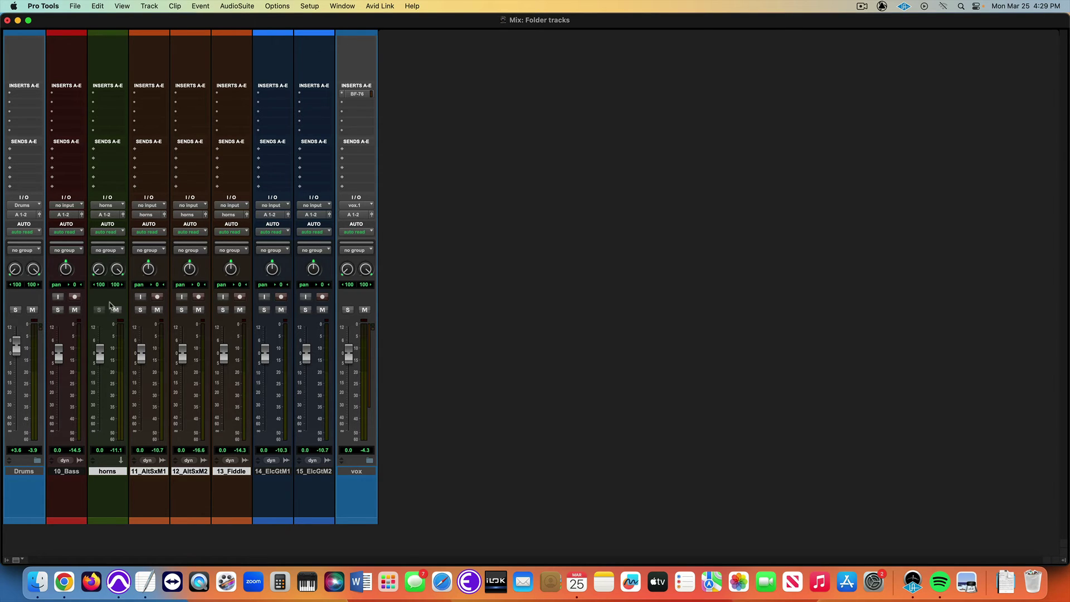
left_click(140, 311)
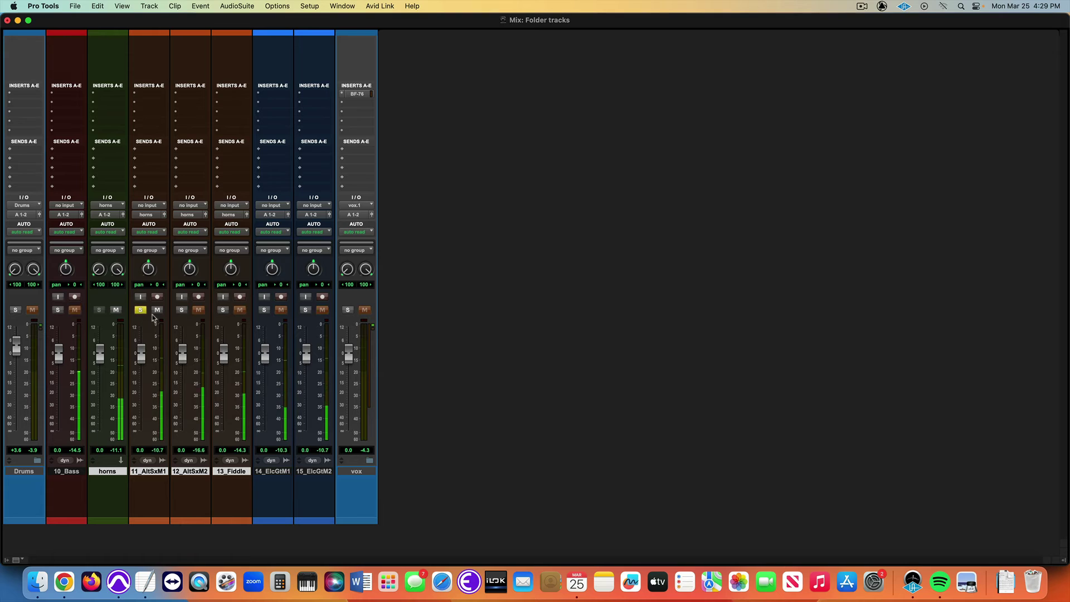
left_click(182, 310)
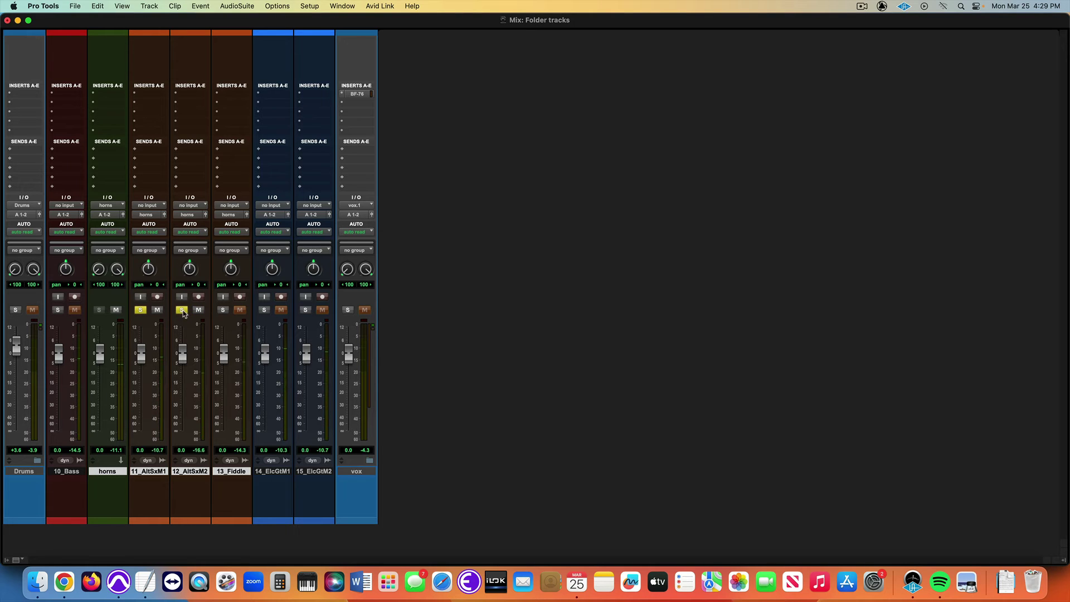
left_click(223, 310)
Expand the Drums and vox folders and colour vox, 16_LeadVx and 17_BckngVx green.
left_click(37, 460)
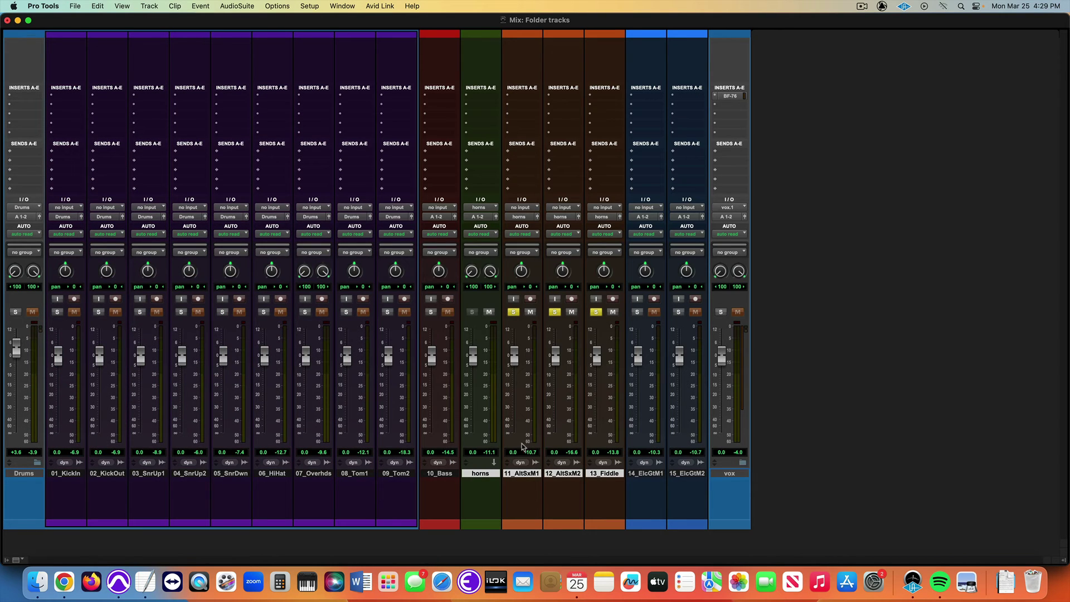
left_click(742, 462)
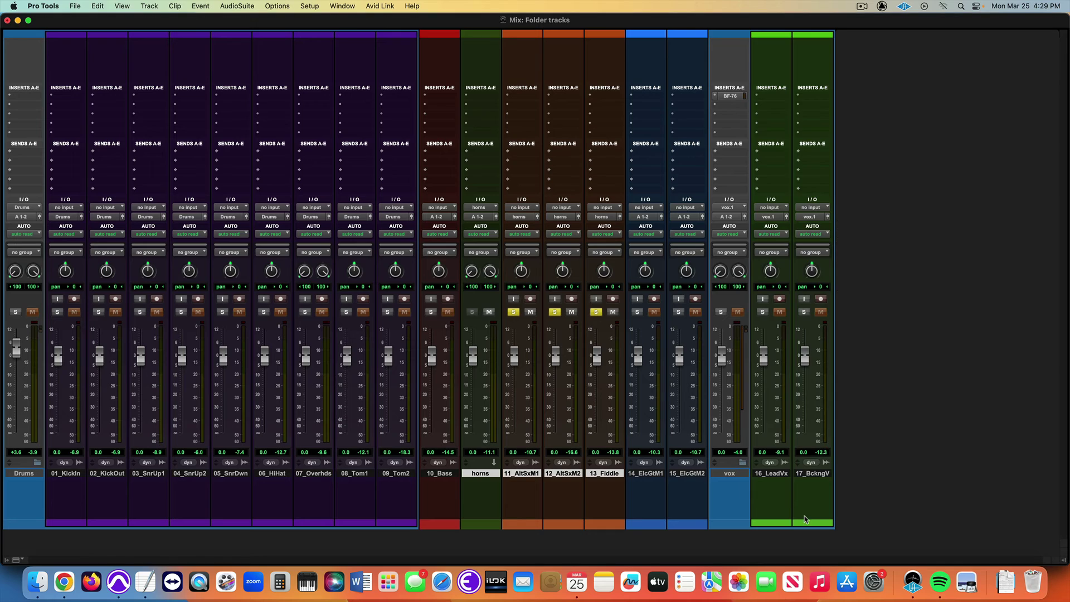
left_click(822, 473)
left_click(731, 475, "shift")
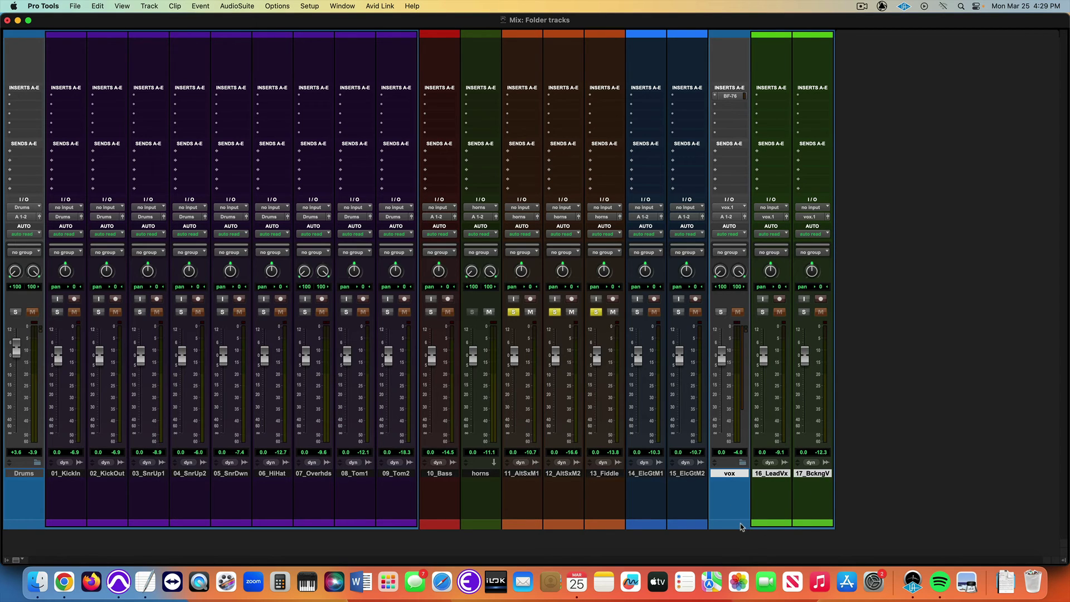
double_click(741, 524)
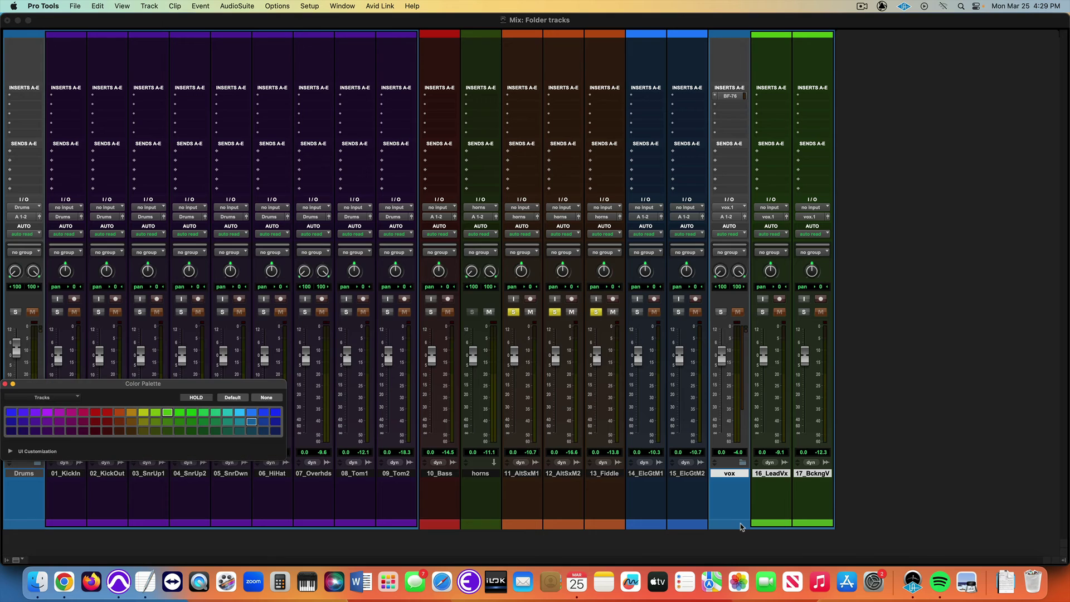
left_click(263, 413)
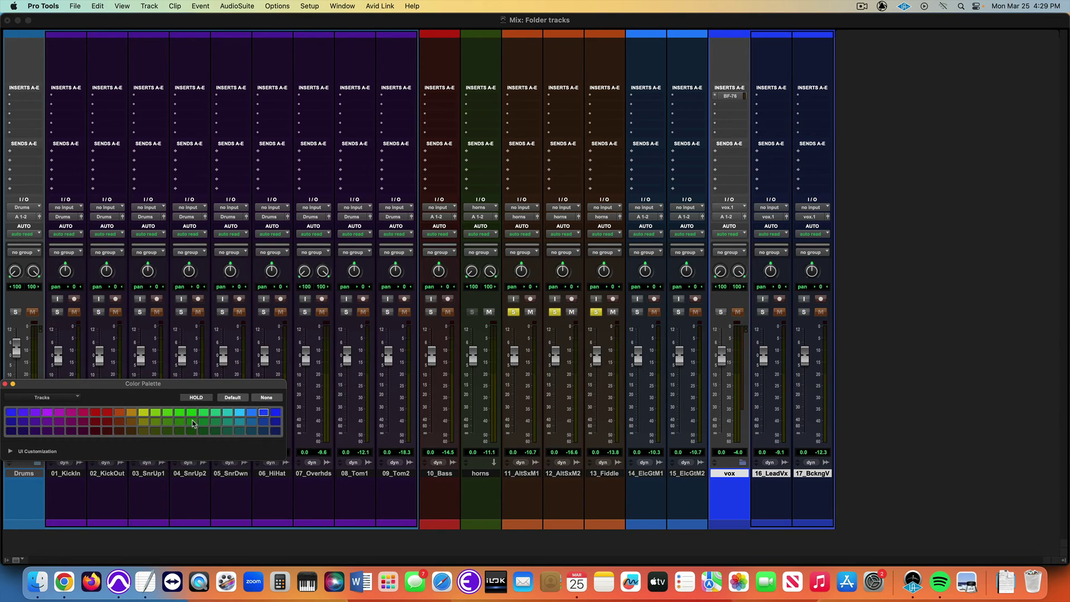
left_click(192, 425)
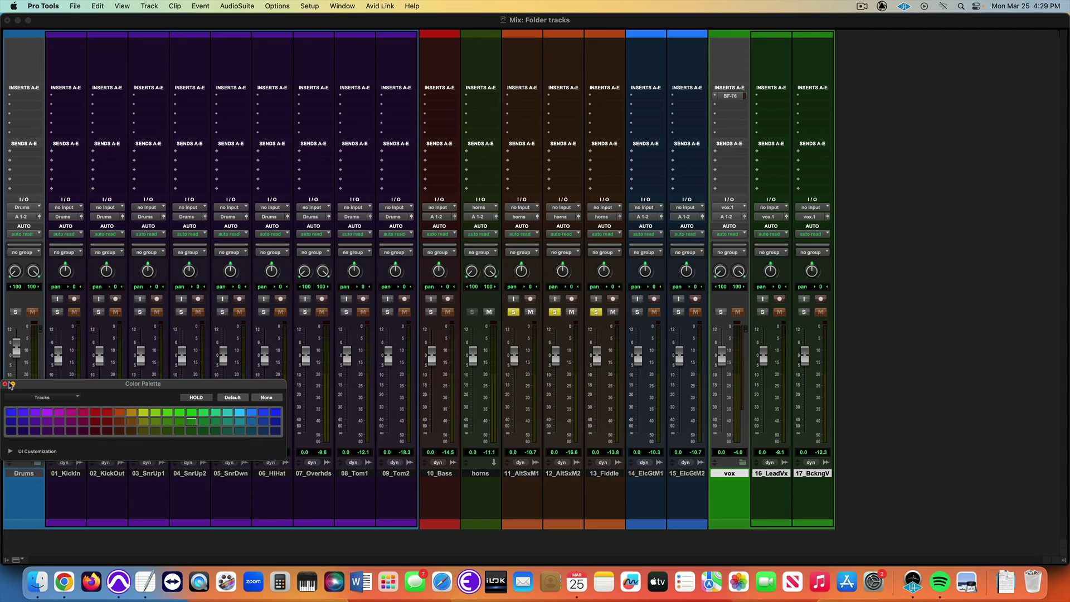
left_click(9, 384)
Colour the Drums folder through 09_Tom2 purple, then collapse the Drums and vox folders.
left_click(24, 473)
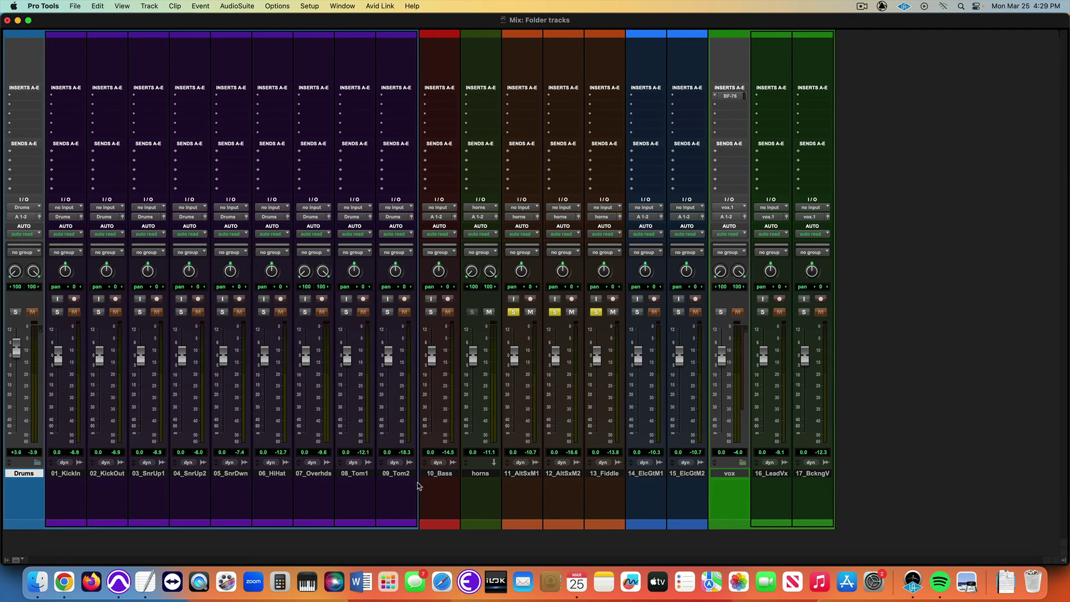
left_click(399, 474, "shift")
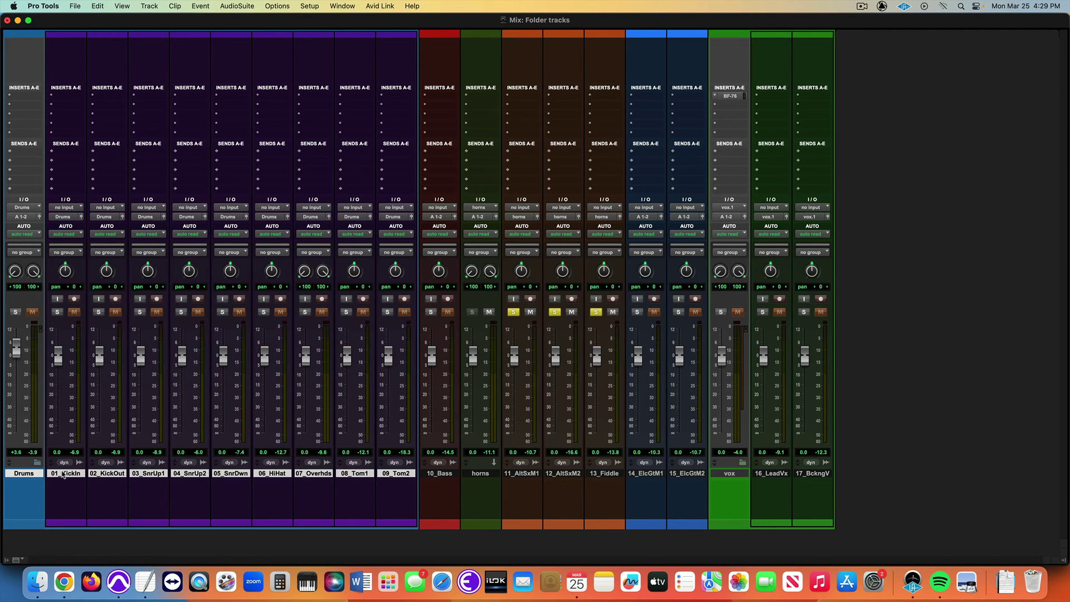
double_click(78, 519)
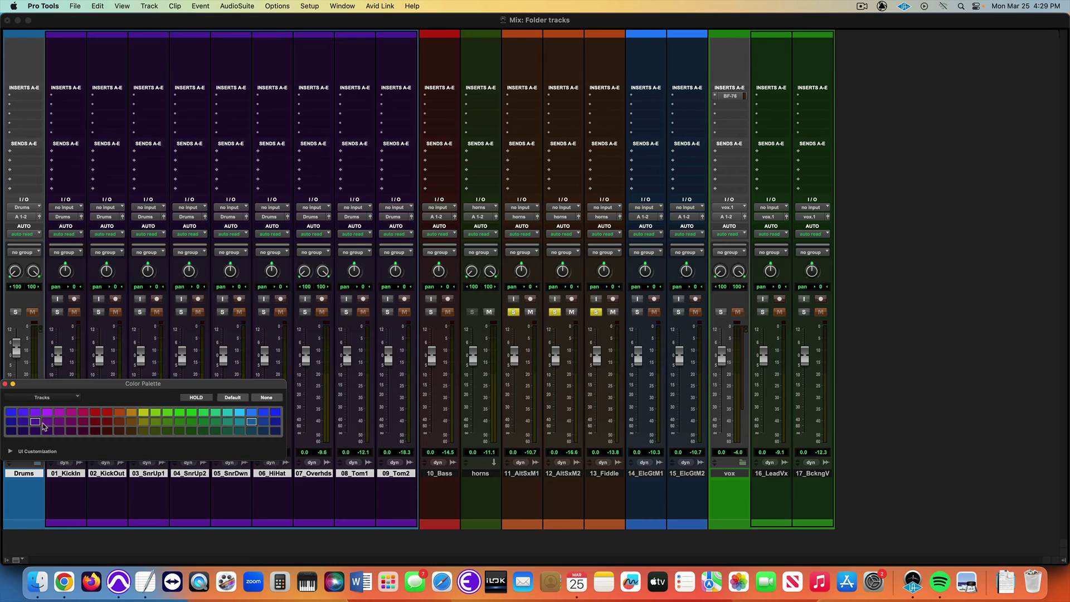
left_click(35, 422)
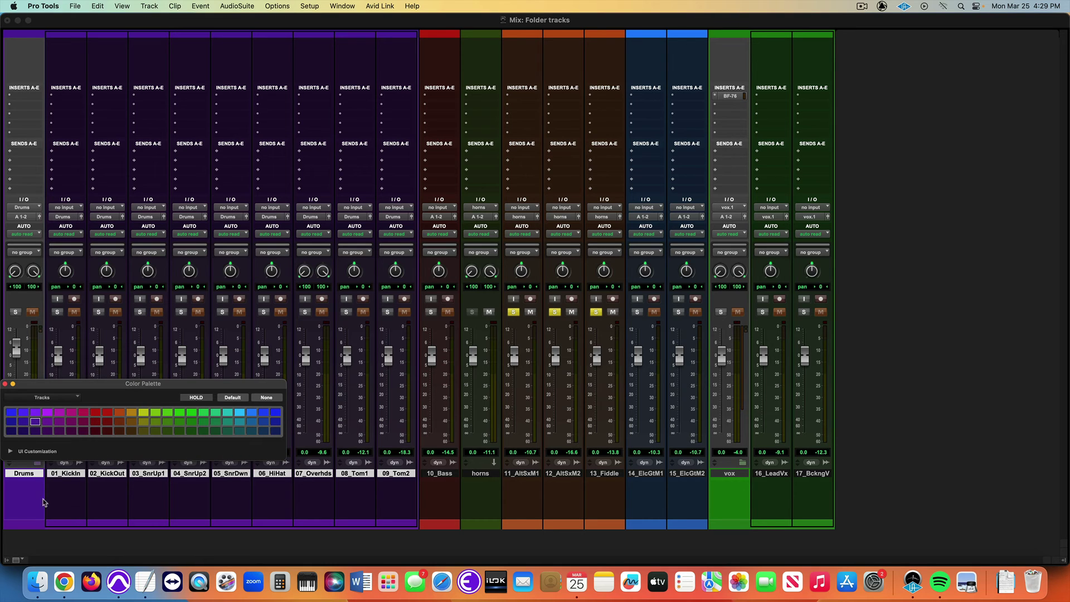
left_click(5, 384)
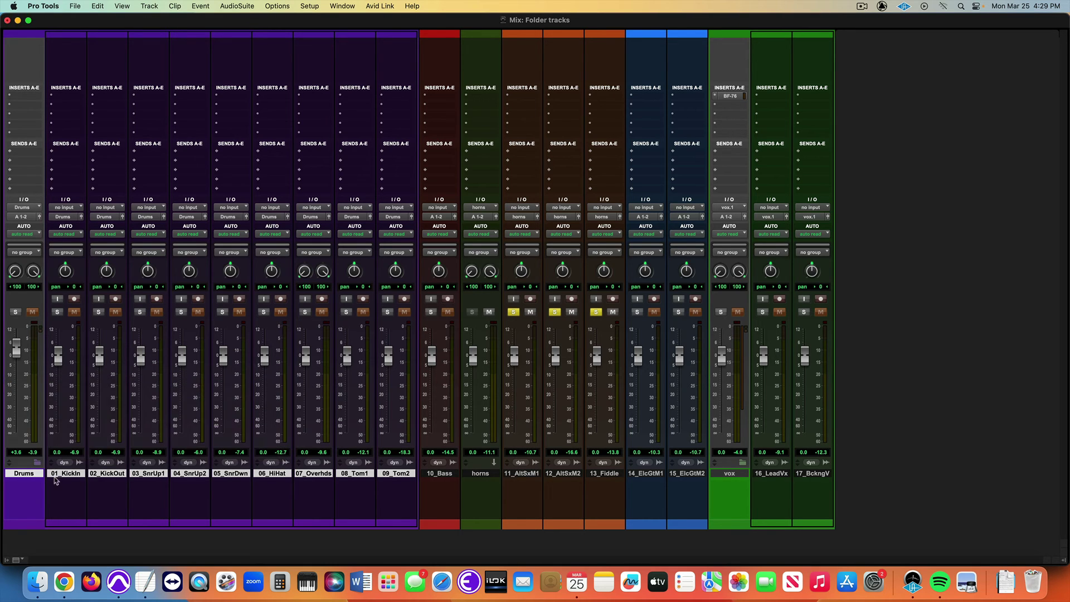
left_click(37, 463)
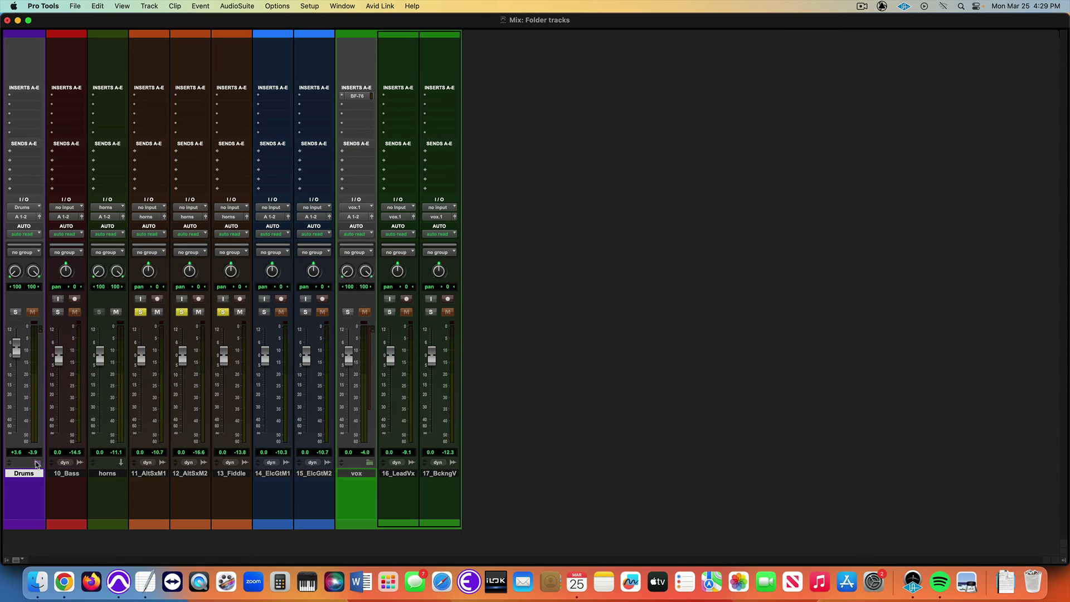
left_click(370, 462)
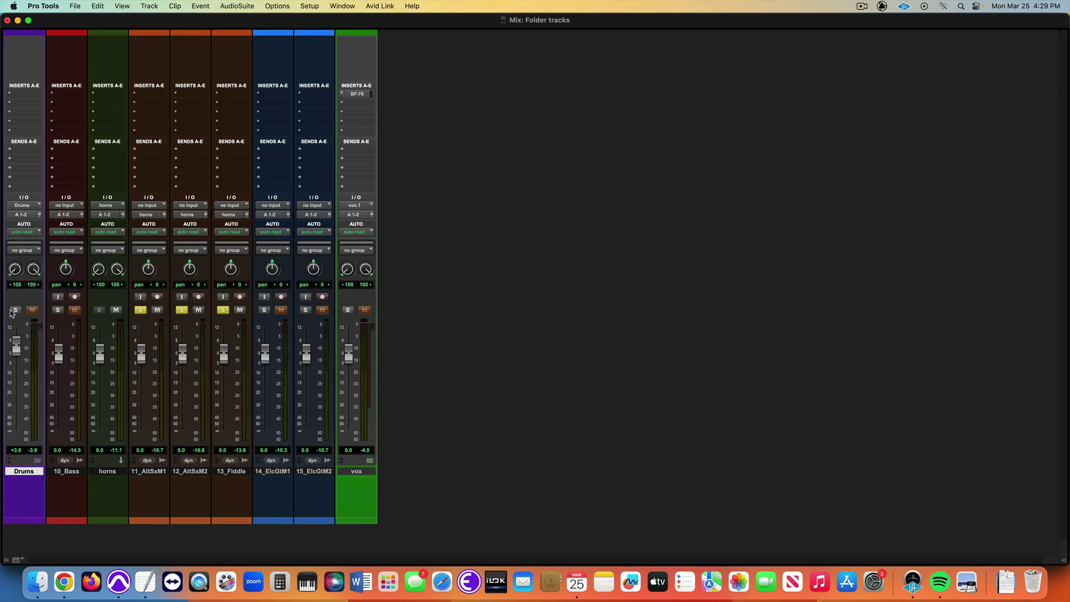
Move 14_ElcGtM1 and 15_ElcGtM2 into a new Basic Folder named 'gtr'.
left_click(38, 461)
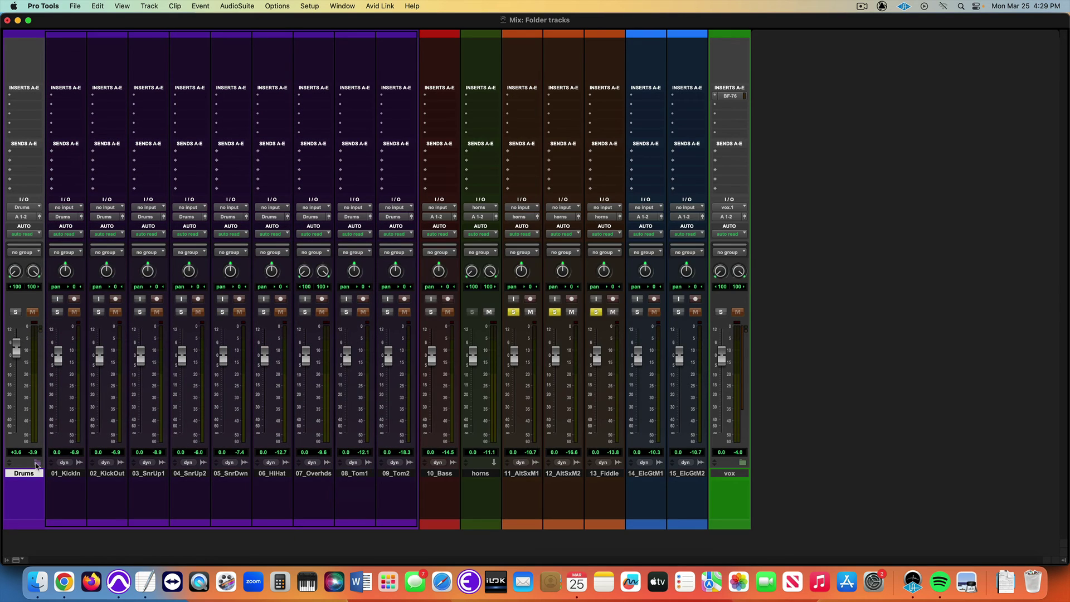
left_click(37, 464)
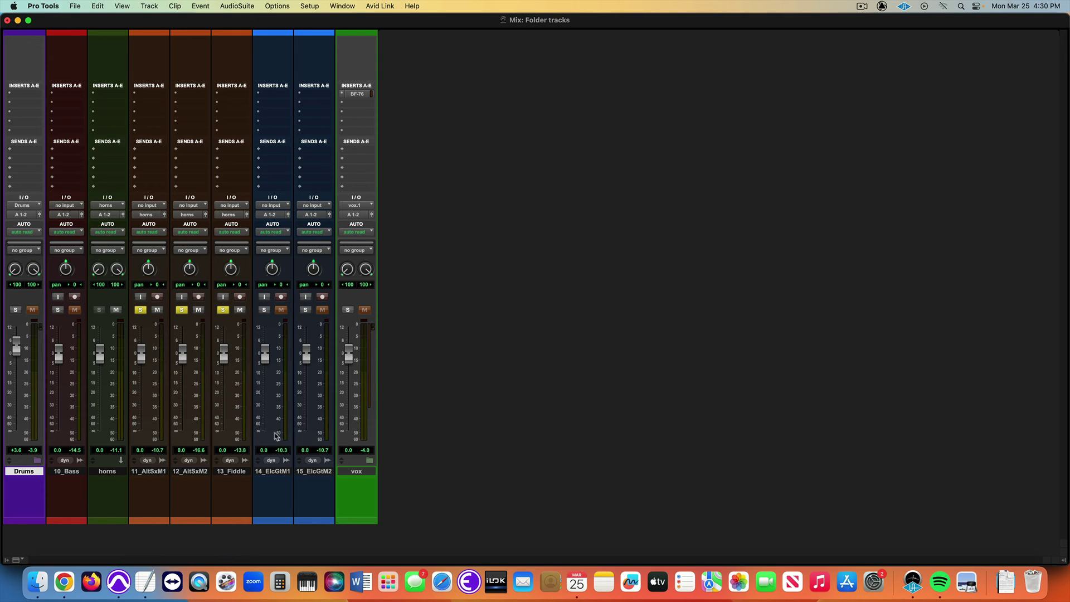
left_click(271, 474)
left_click(321, 474, "shift")
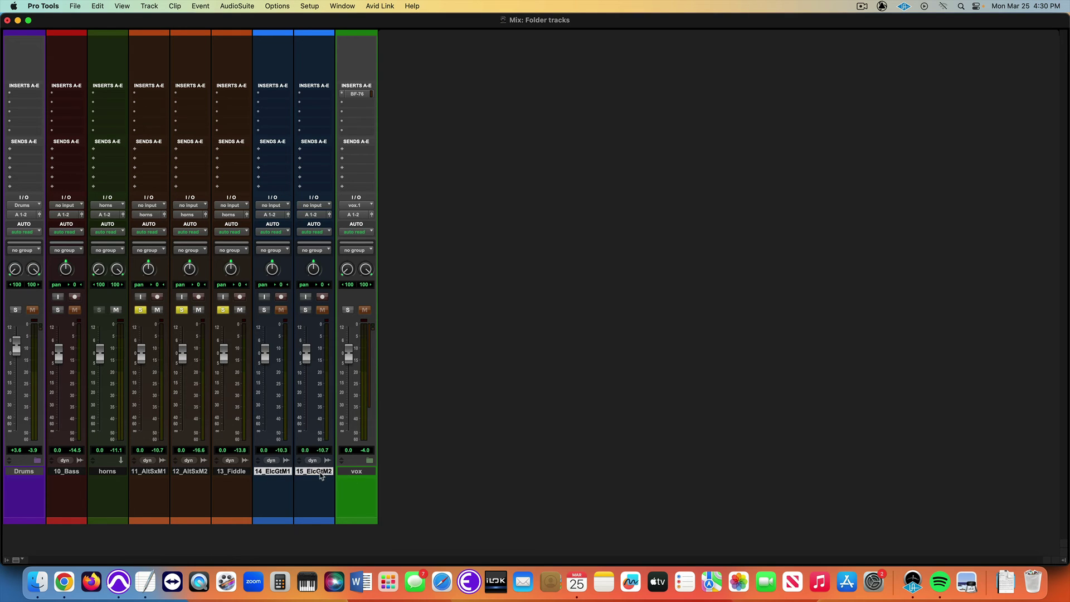
right_click(316, 473)
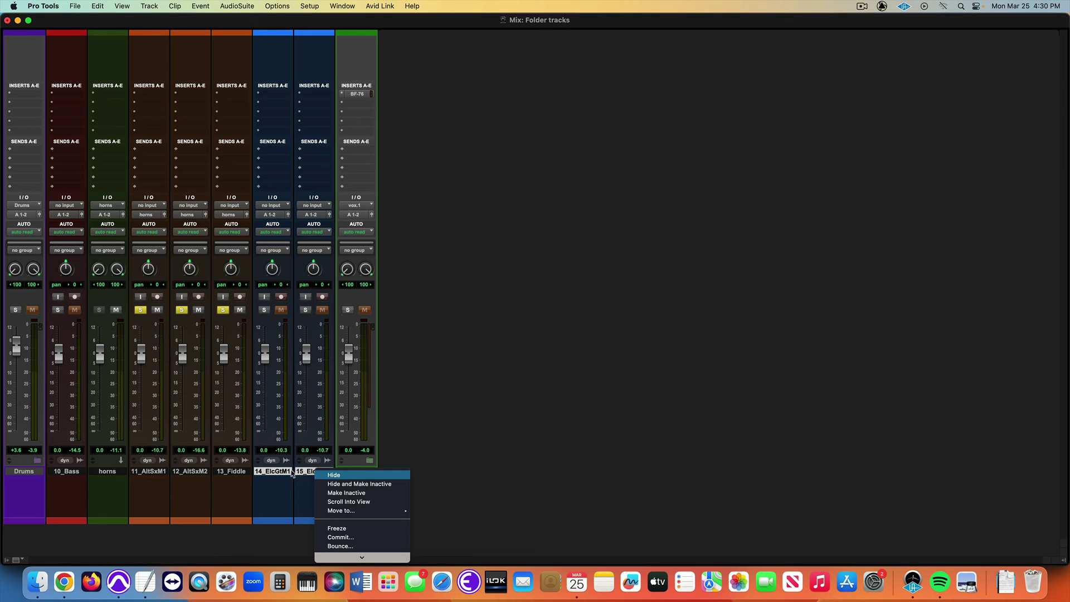
mouse_move(334, 510)
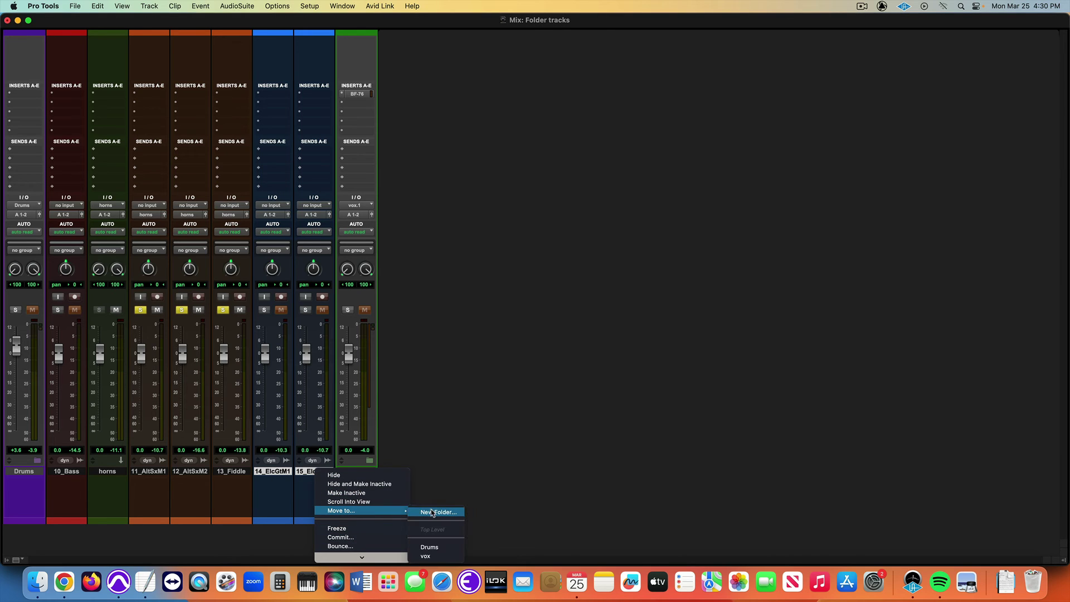
left_click(433, 513)
left_click(468, 204)
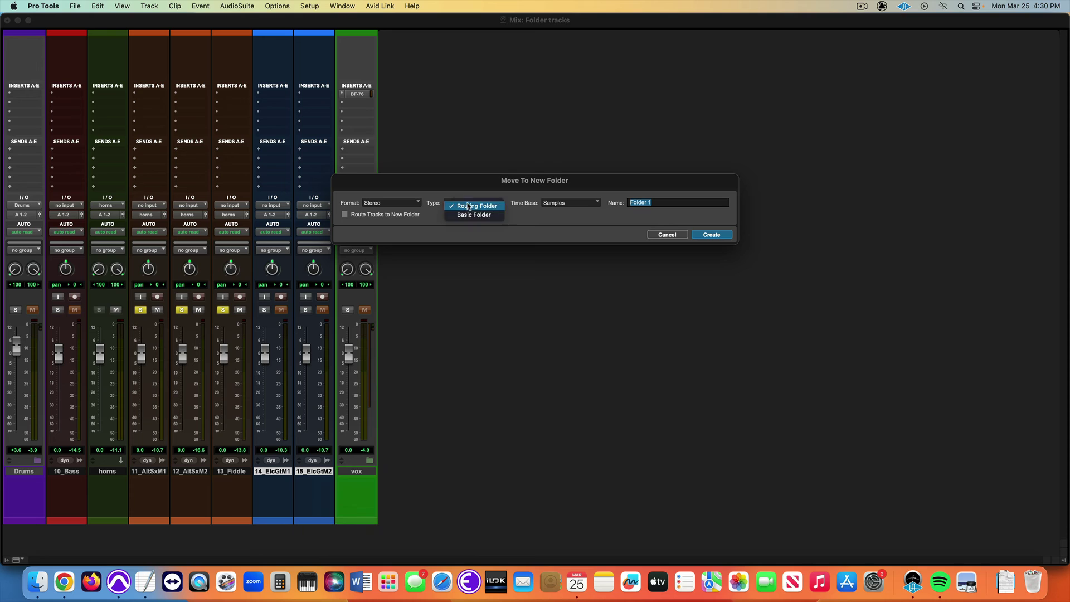
left_click(474, 215)
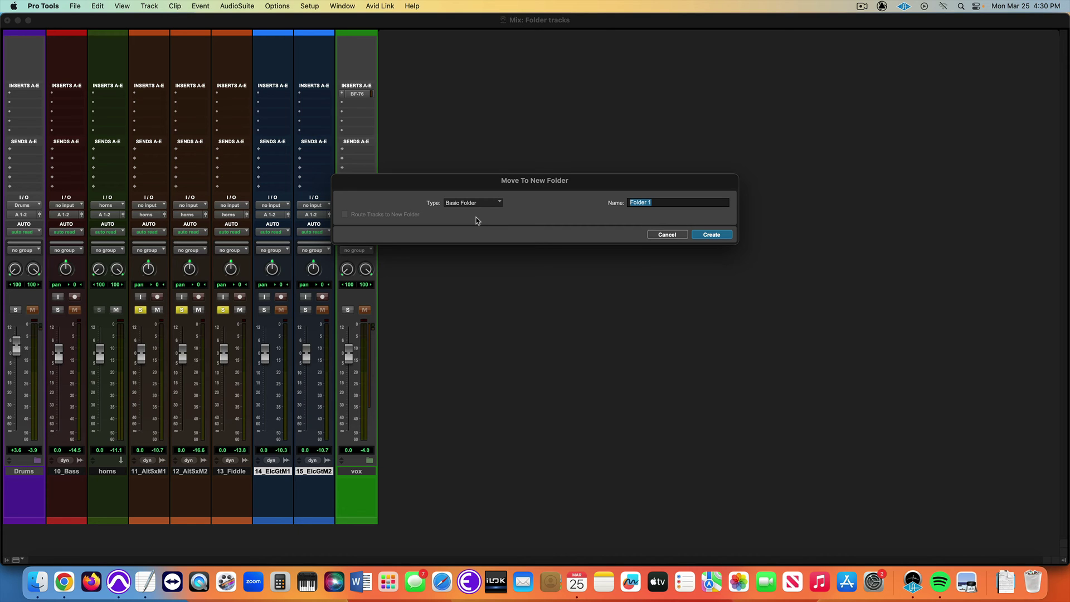
type("gtr")
left_click(717, 236)
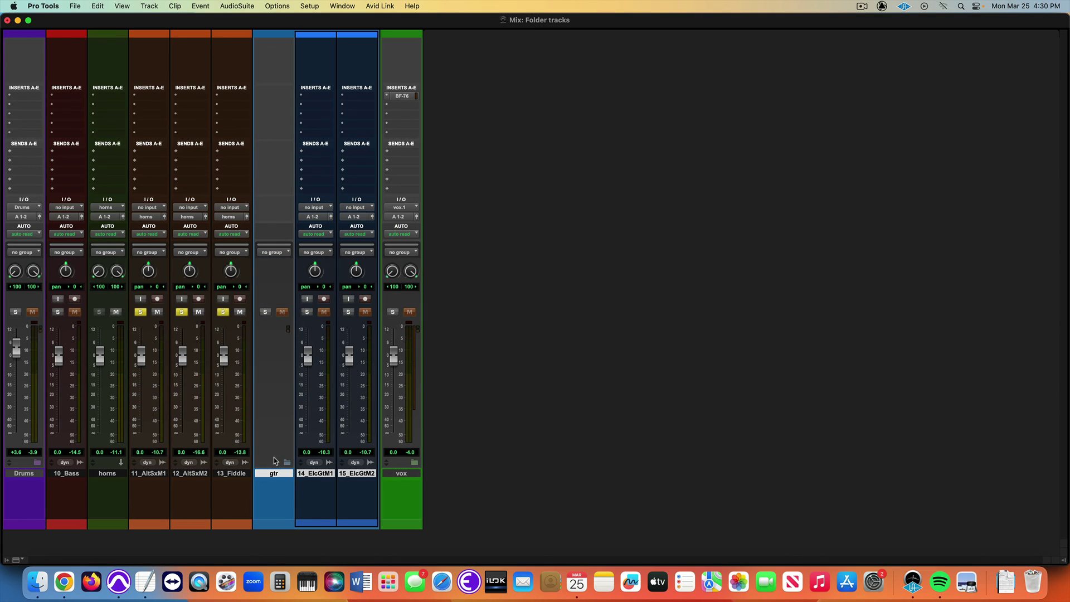
Play the session, clear the horn solos, and solo both 14_ElcGtM1 and 15_ElcGtM2.
left_click(287, 462)
left_click(287, 463)
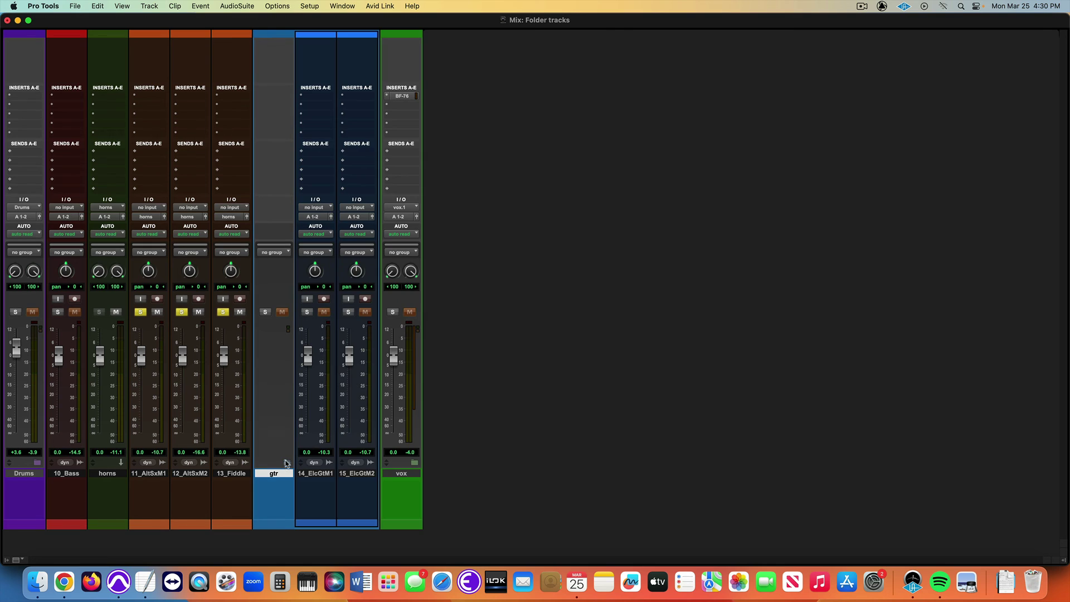
key("space")
left_click(307, 312)
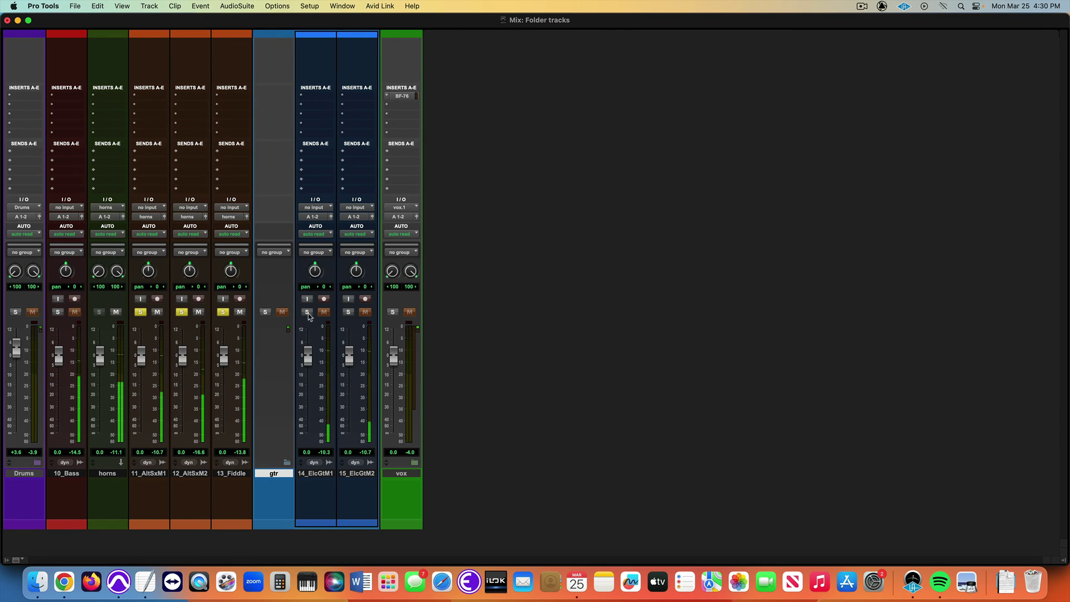
left_click(140, 312)
left_click(181, 312)
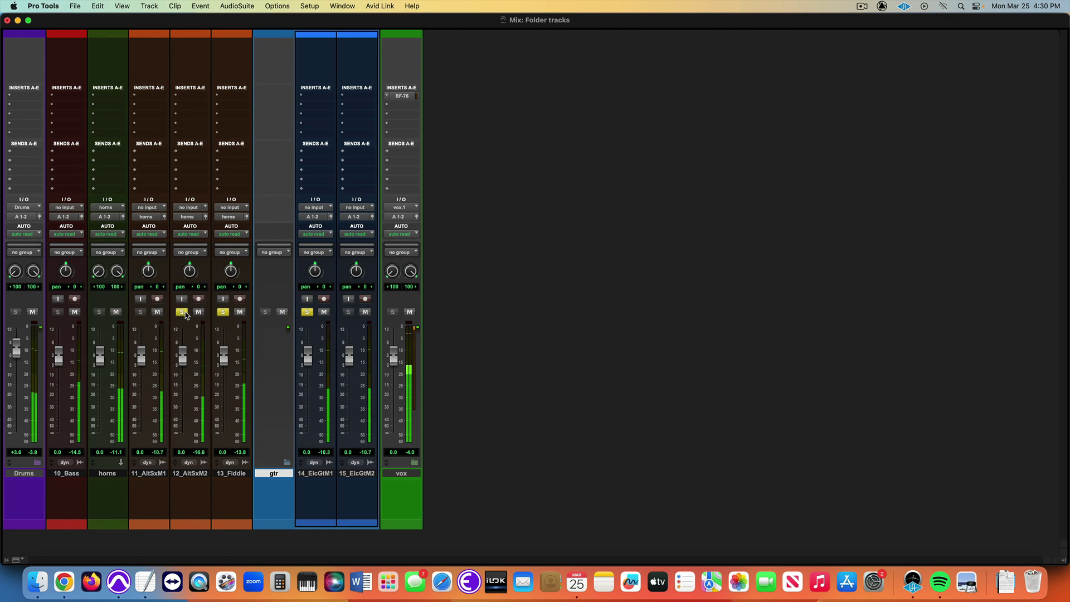
left_click(223, 312, "alt")
left_click(307, 312)
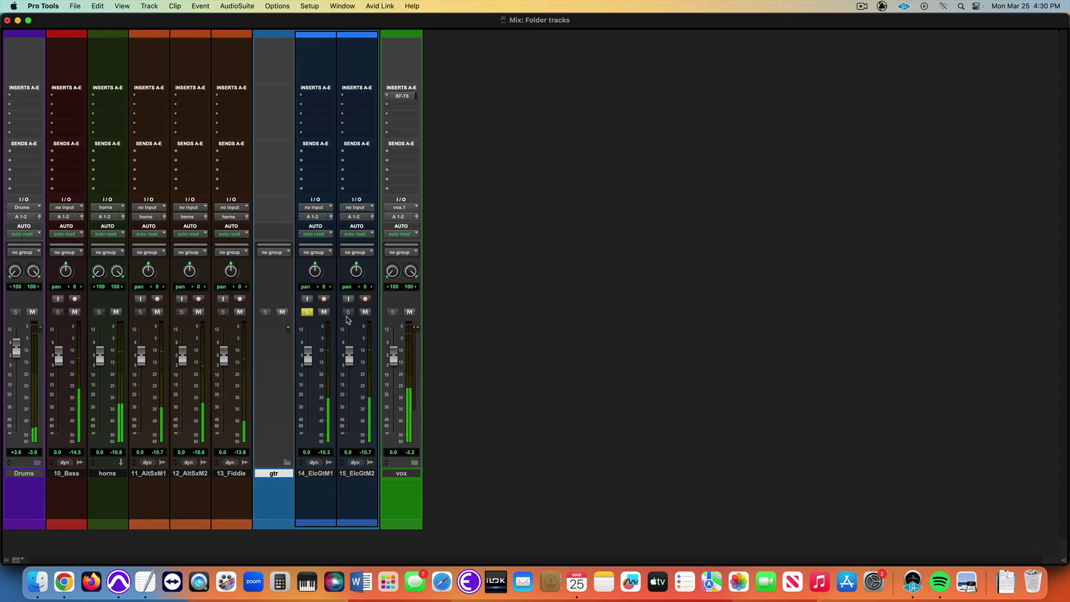
left_click(348, 313)
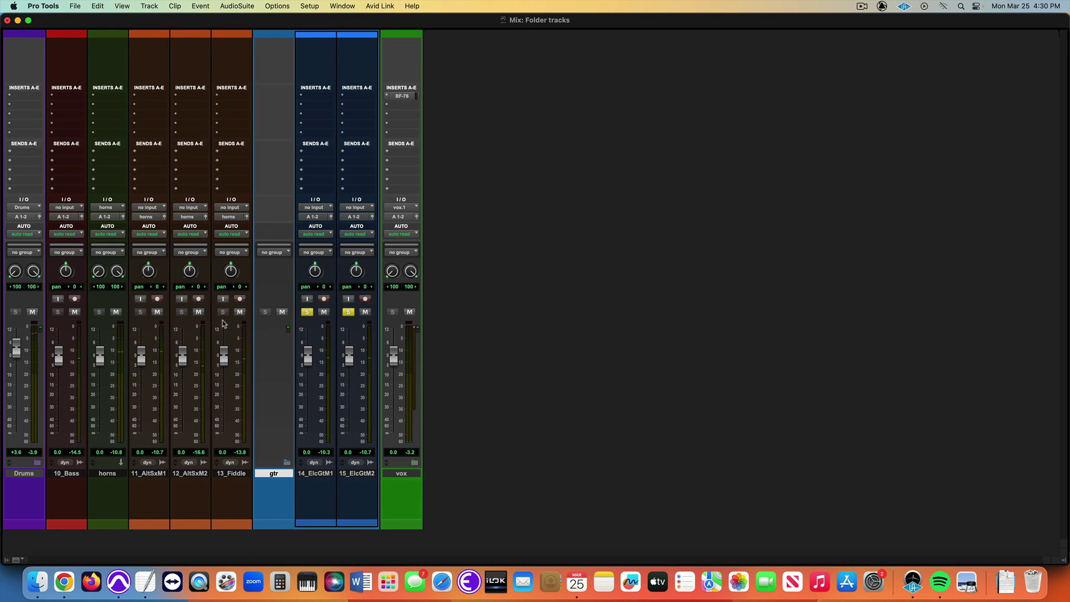
Clear solos, re-solo both guitars, then expand the vox folder showing 16_LeadVx and 17_BckngV.
left_click(182, 312, "alt")
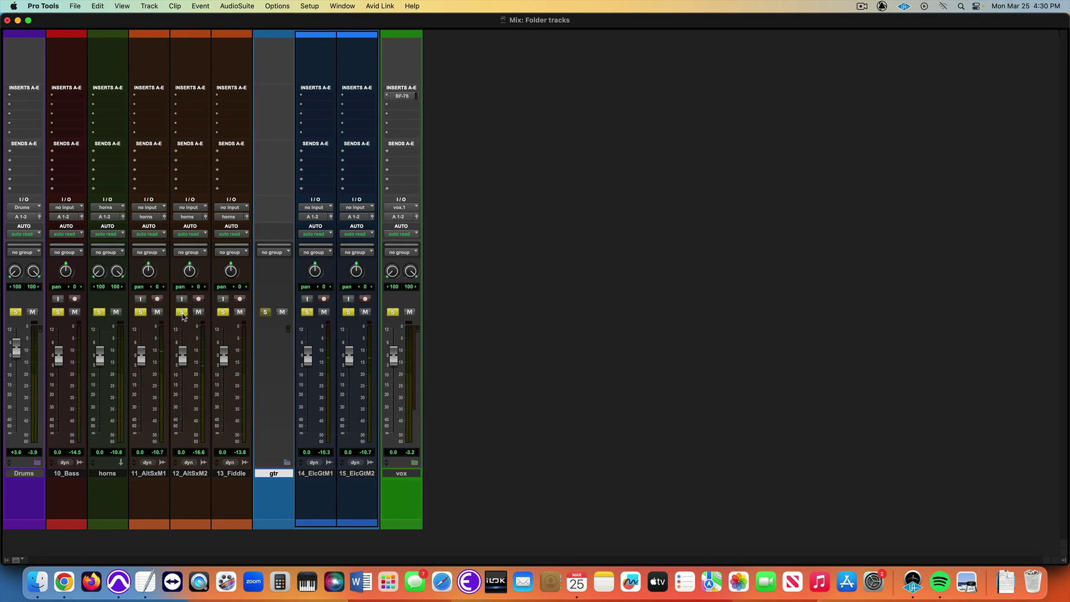
left_click(182, 313)
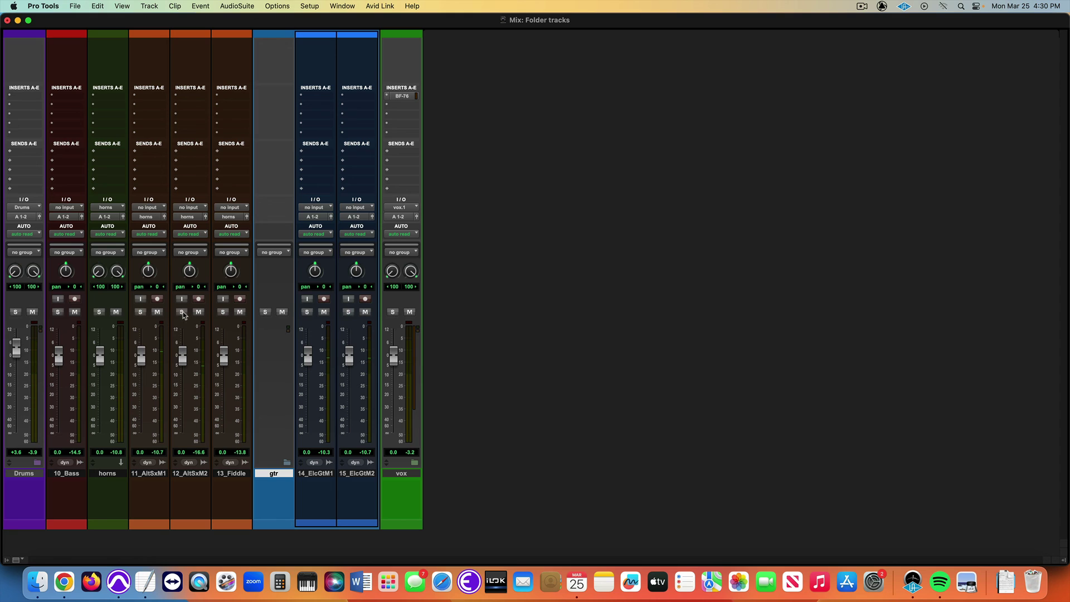
left_click(307, 312)
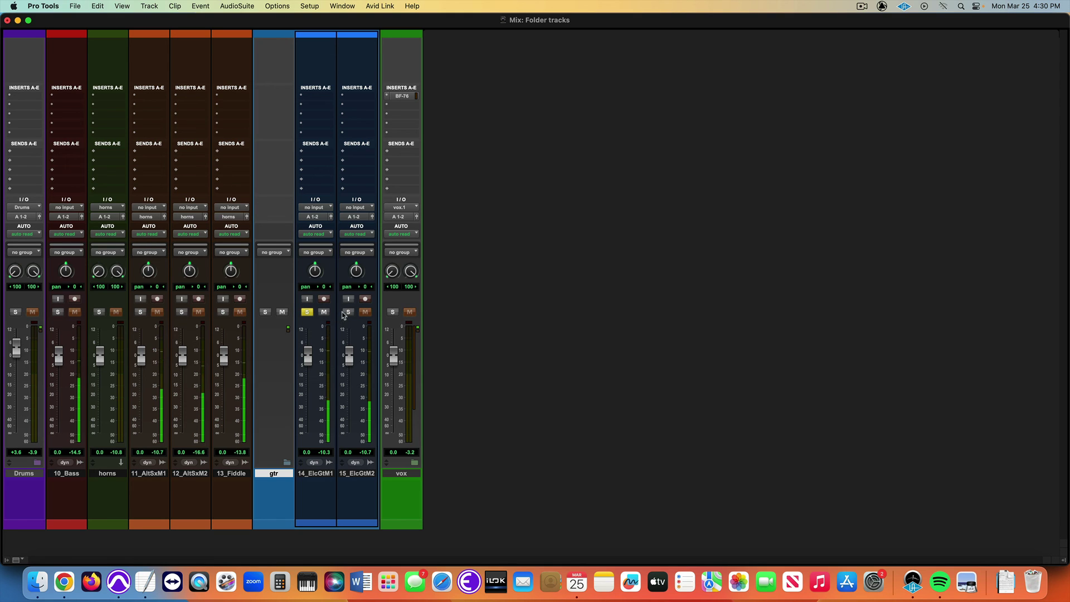
left_click(347, 313)
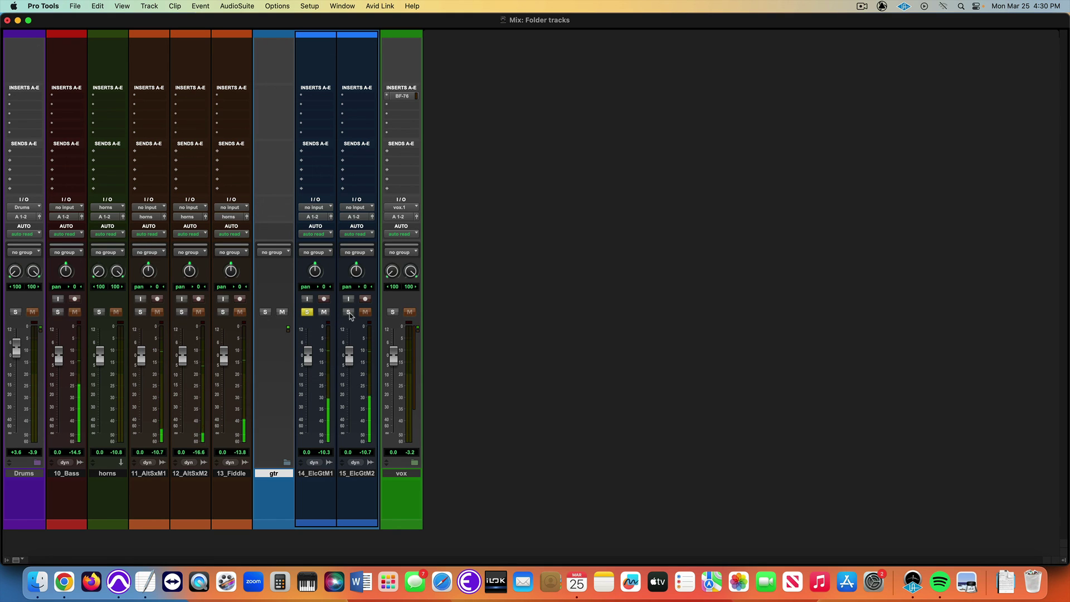
left_click(286, 462)
left_click(287, 462)
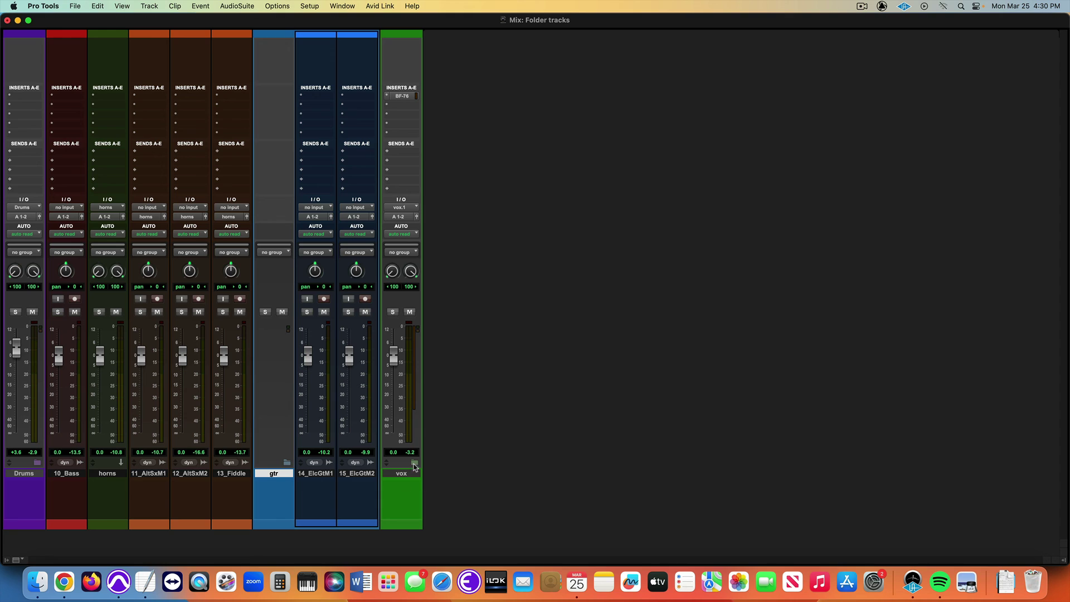
left_click(414, 463)
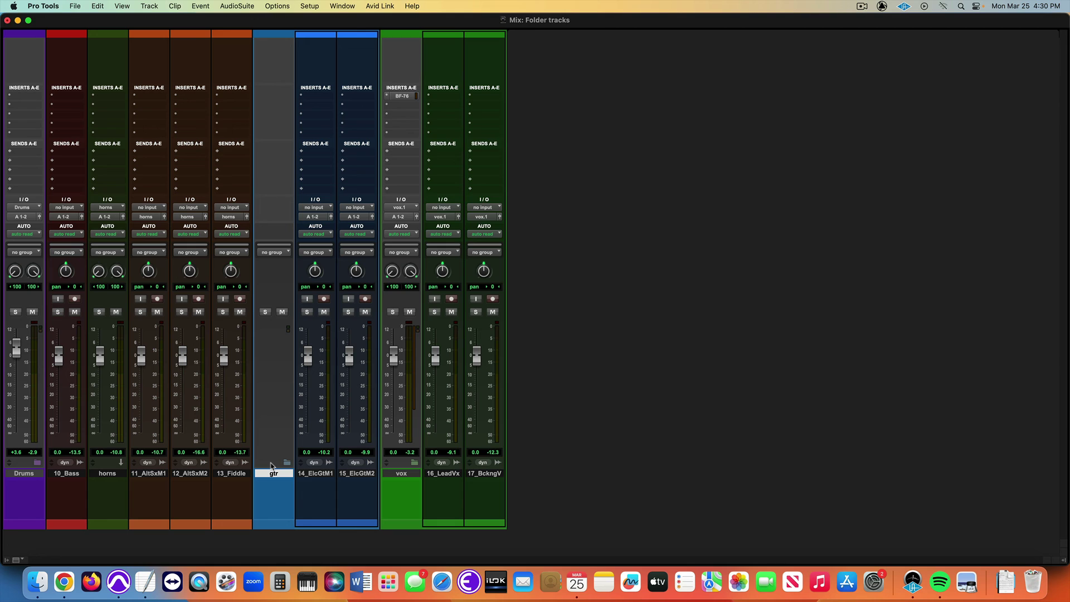
Scroll the TextEdit notes to the top and select 'Routing Folders' in the 'Routing Folders vs Basic Folder' heading.
key("super+Tab")
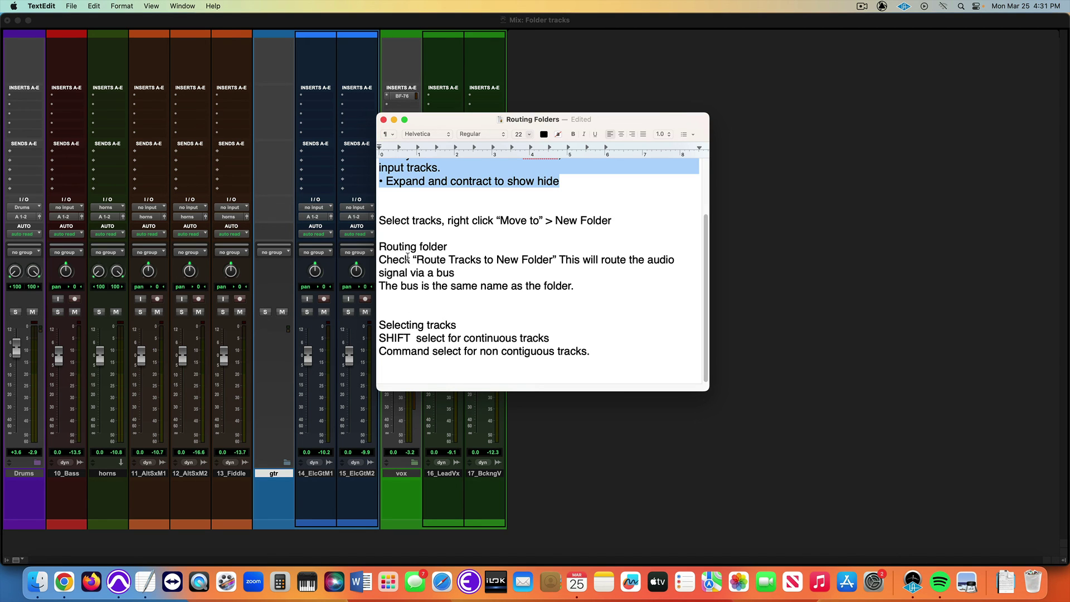
scroll(466, 293, "up", 5)
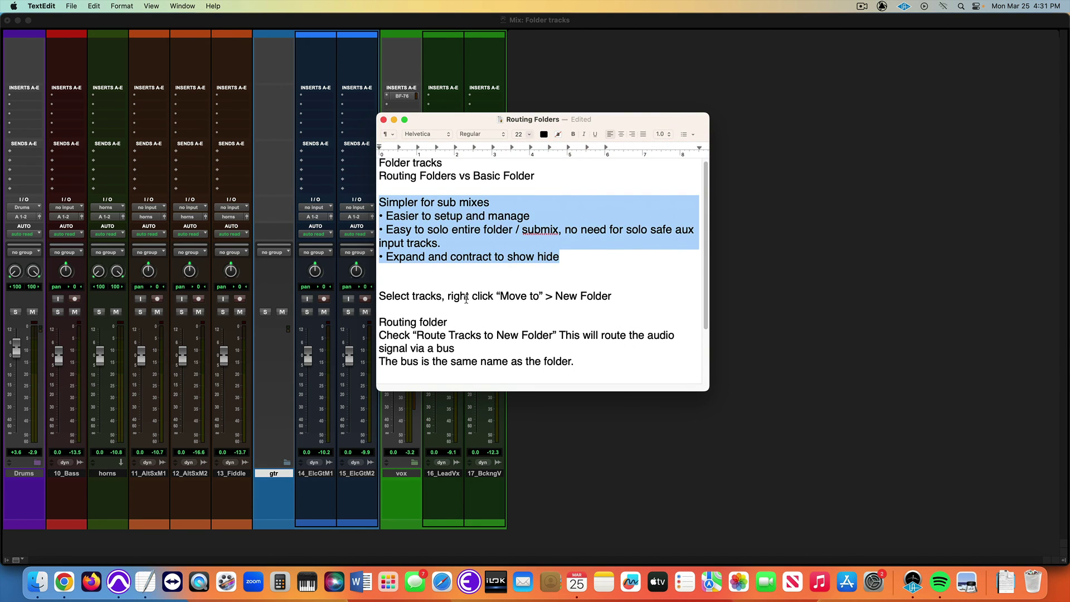
left_click(436, 187)
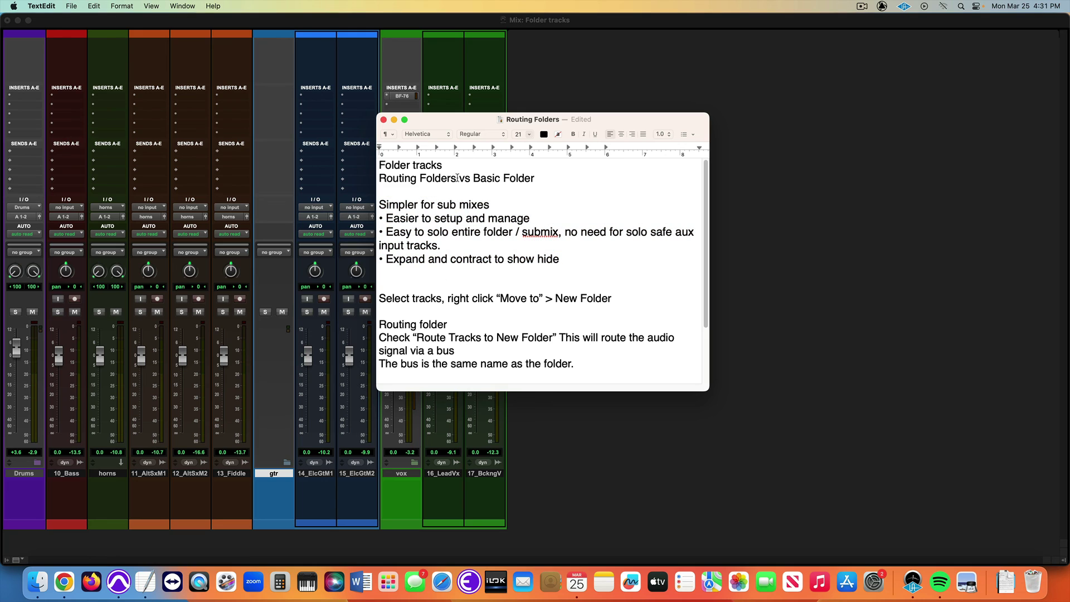
left_click_drag(457, 177, 354, 176)
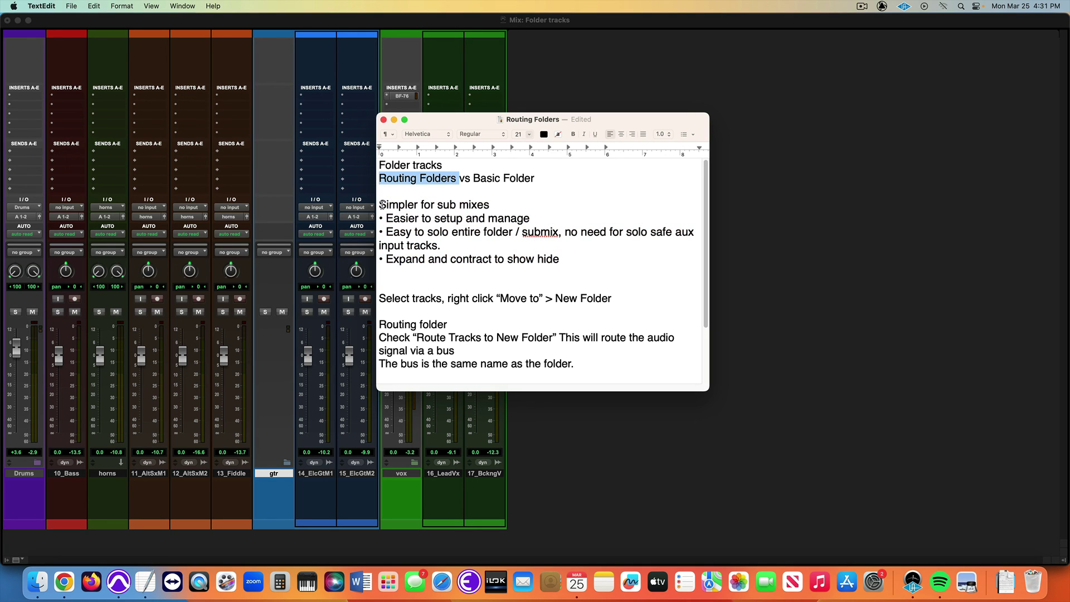